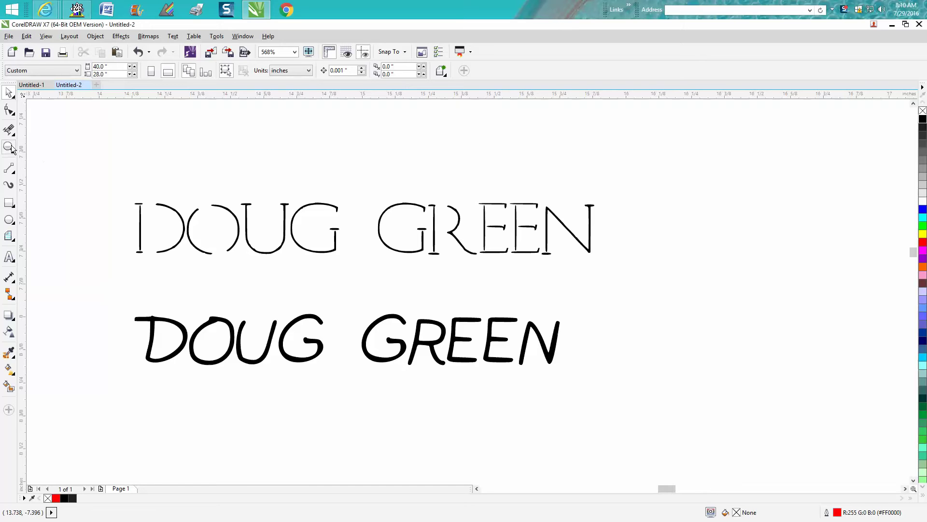
Step: Zoom in on the two DOUG GREEN lines and select the upper thin one
left_click(9, 148)
left_click_drag(88, 179, 662, 384)
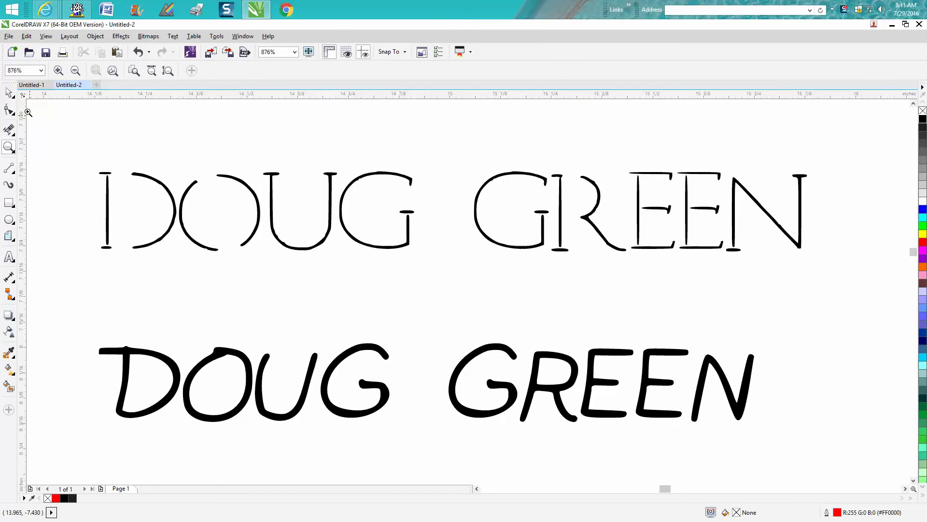
left_click(10, 94)
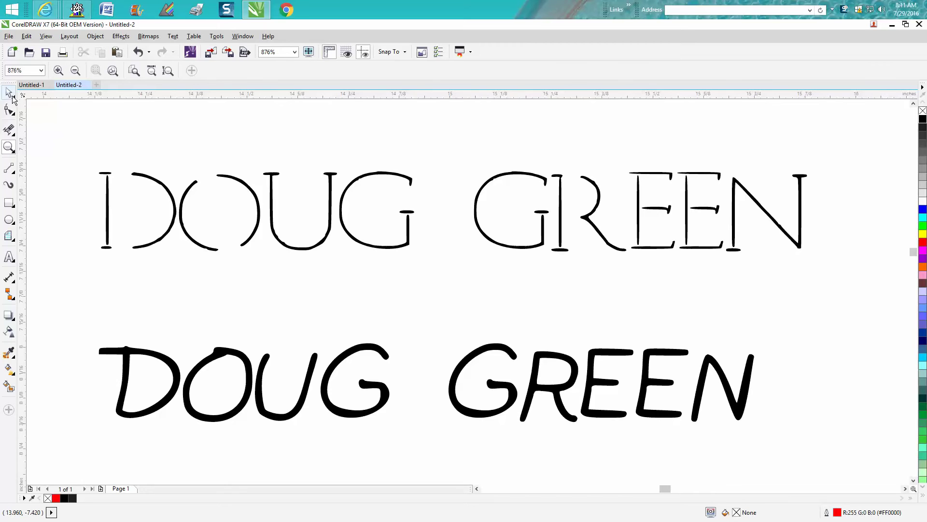
left_click(143, 177)
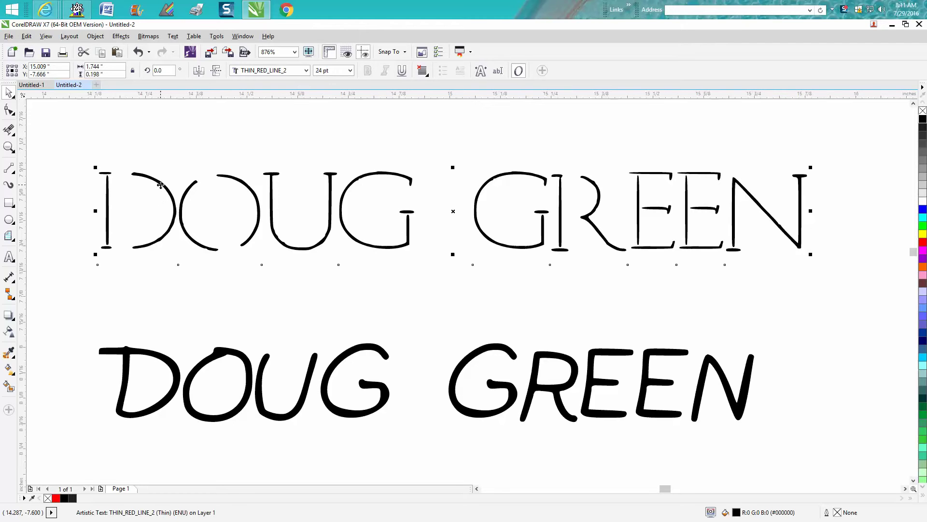
left_click(75, 165)
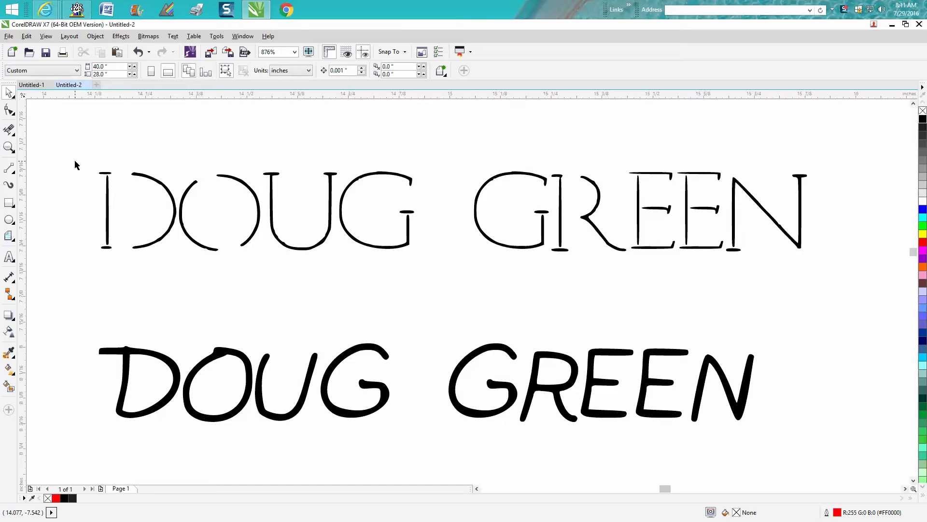
left_click_drag(75, 164, 810, 278)
left_click(923, 112)
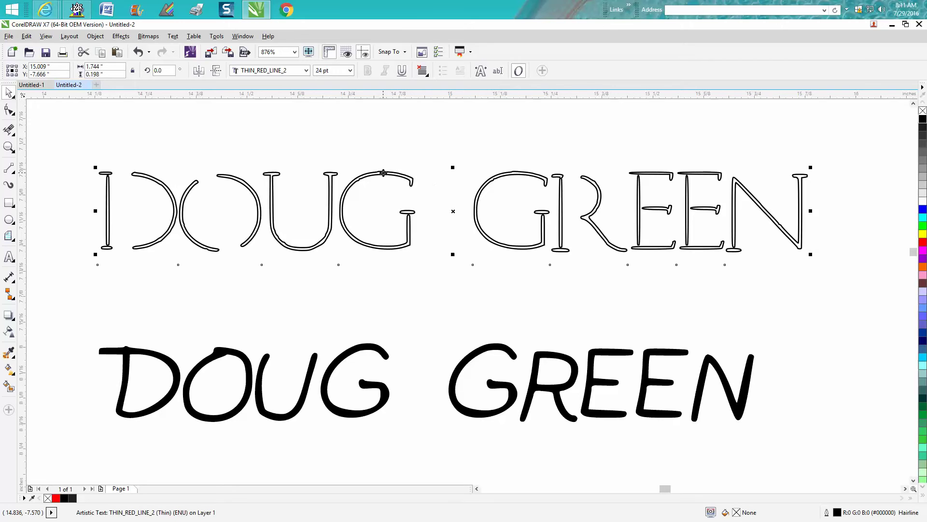
left_click(923, 119)
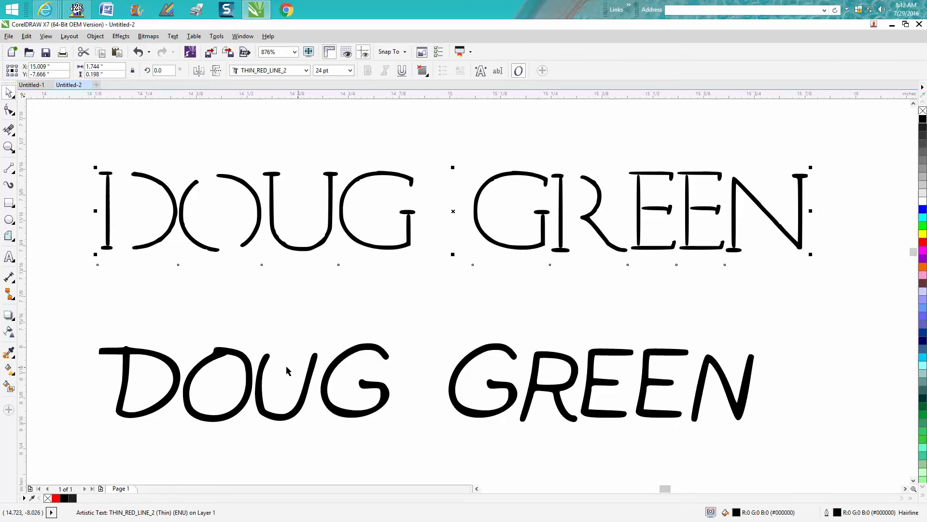
Step: Zoom out to 200% and pan across to the MyScriptFont template sheet
scroll(283, 368, "down", 5)
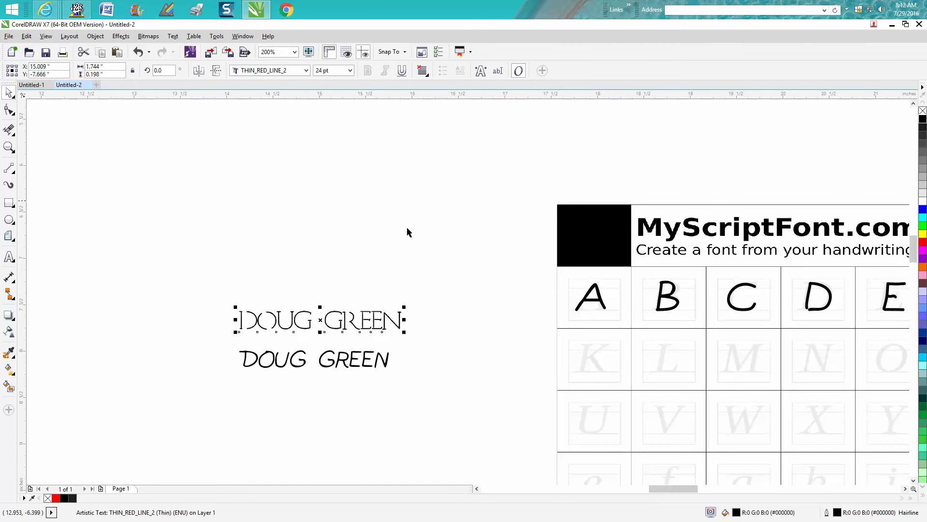
left_click_drag(677, 486, 709, 488)
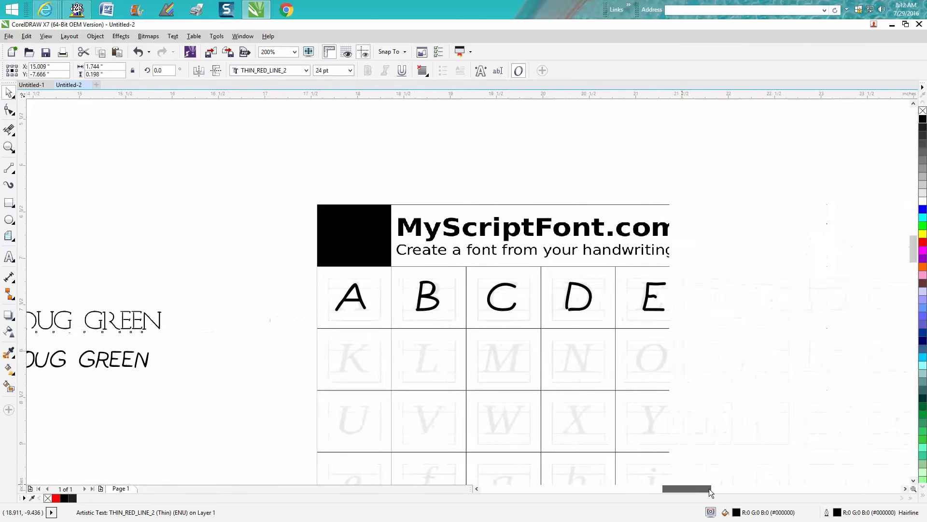
left_click_drag(913, 249, 913, 254)
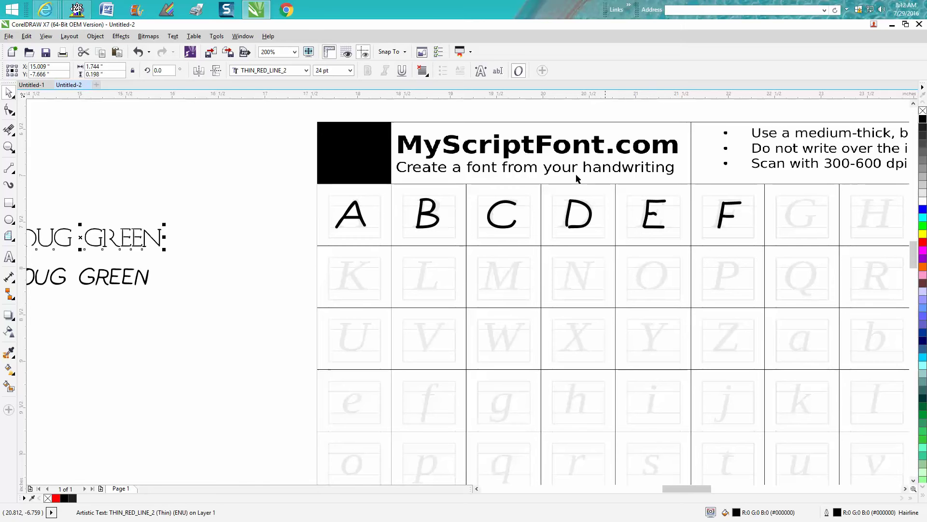
Step: Switch to Internet Explorer's Handwriting font creator page and scroll to its upload form
mouse_move(46, 11)
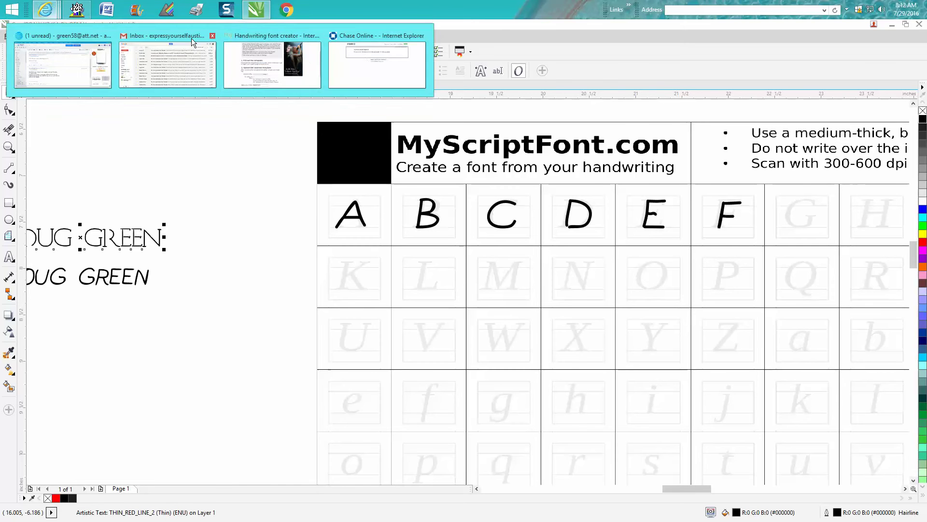
mouse_move(250, 64)
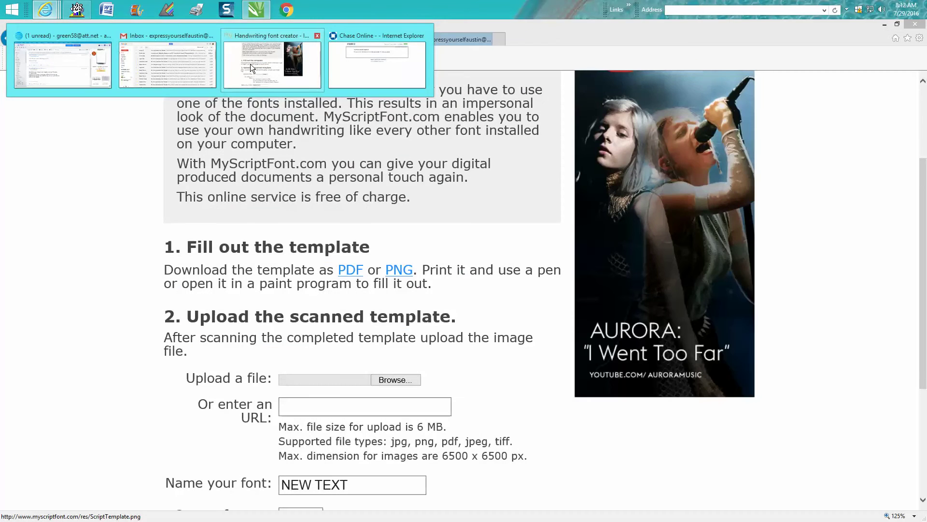
left_click(250, 64)
scroll(337, 202, "up", 3)
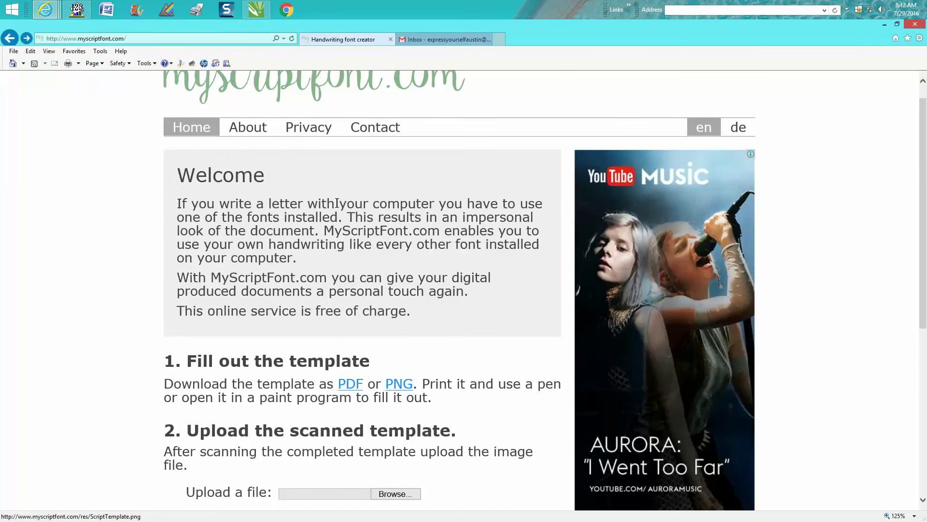
scroll(338, 198, "down", 3)
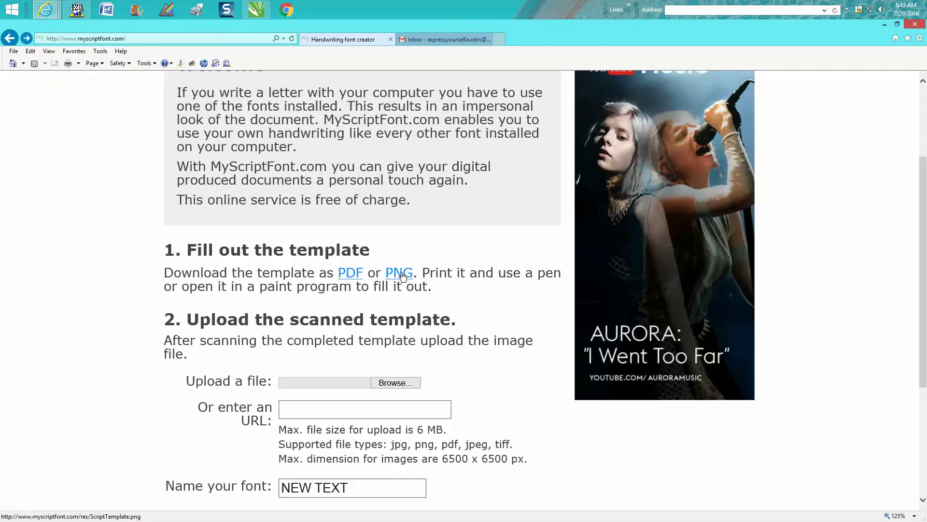
Step: Back in CorelDRAW, select the template bitmap and zoom in on the E, F and G cells
left_click(257, 10)
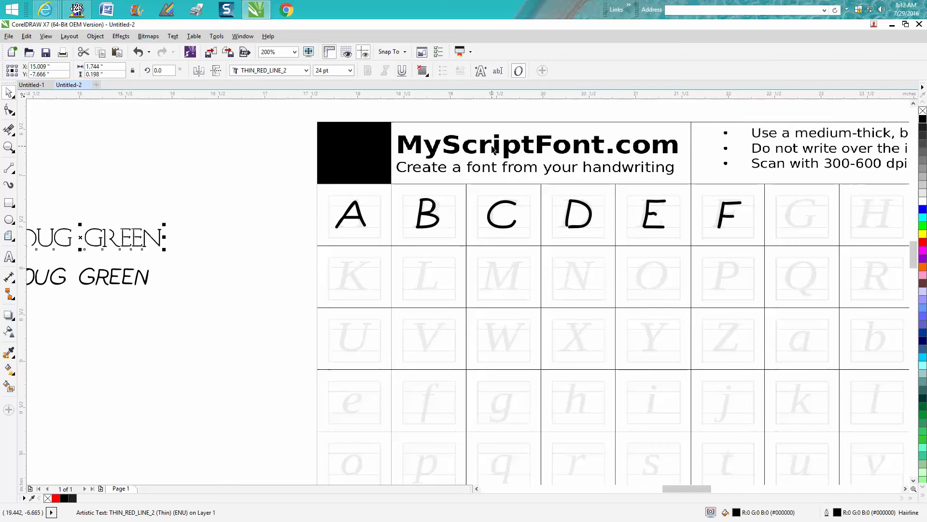
left_click(495, 151)
scroll(495, 149, "down", 1)
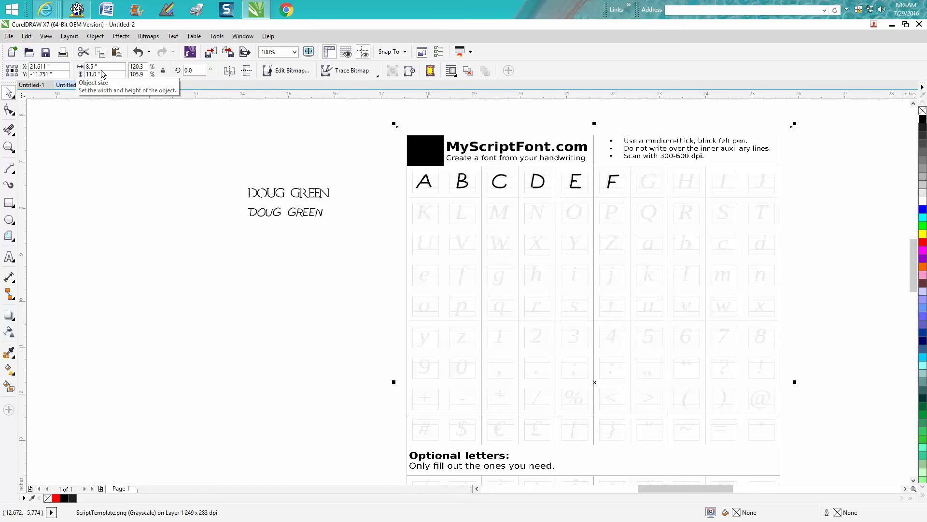
left_click(8, 146)
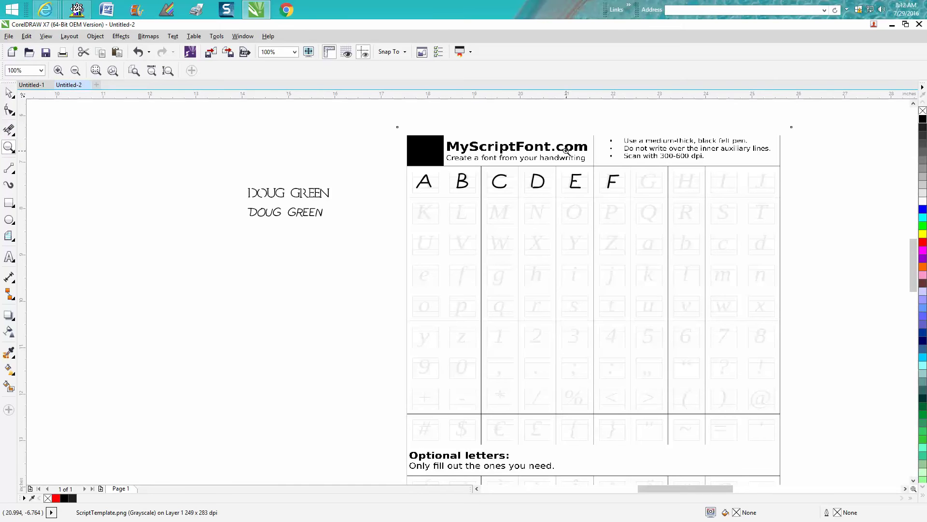
left_click_drag(567, 149, 656, 207)
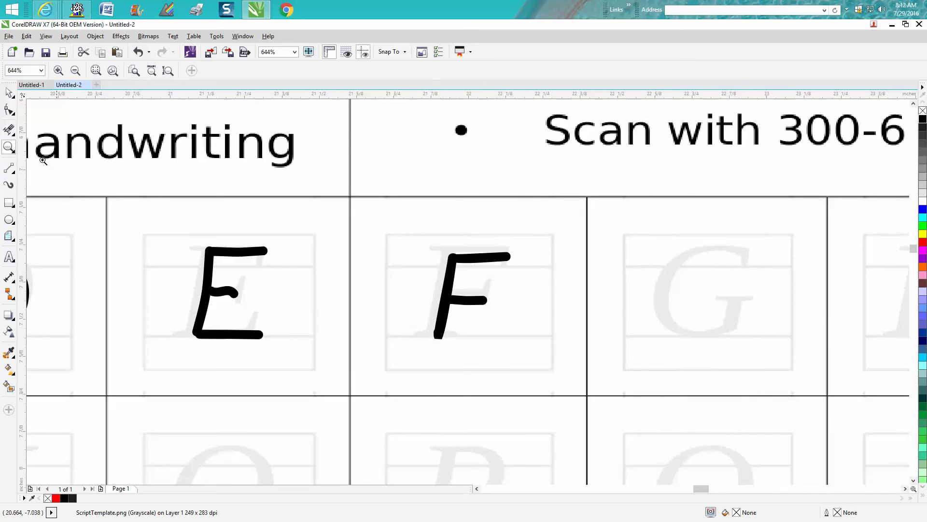
left_click(9, 184)
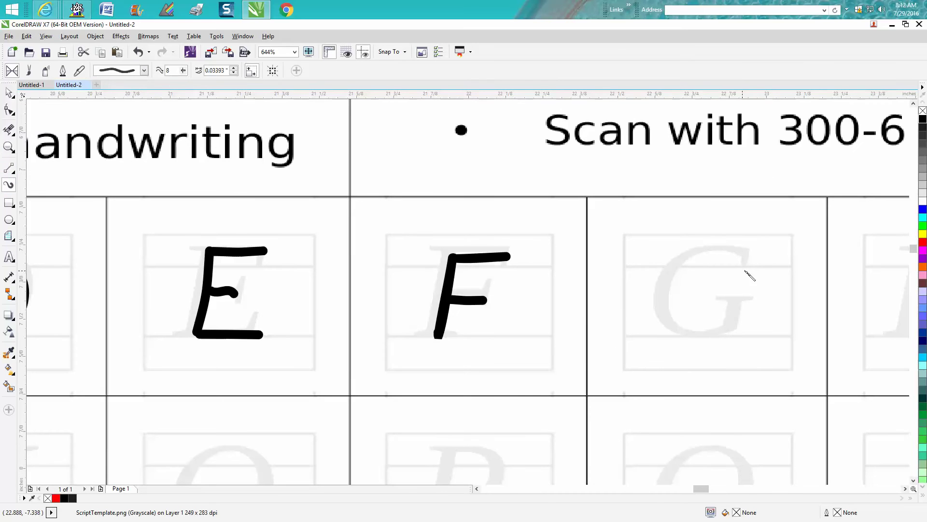
Step: Draw a G curve in the G cell, deleting the first bad stroke and redrawing it
mouse_move(746, 253)
left_mouse_down()
mouse_move(695, 250)
mouse_move(670, 288)
mouse_move(679, 315)
mouse_move(703, 325)
mouse_move(733, 323)
mouse_move(741, 302)
left_mouse_up()
key("Delete")
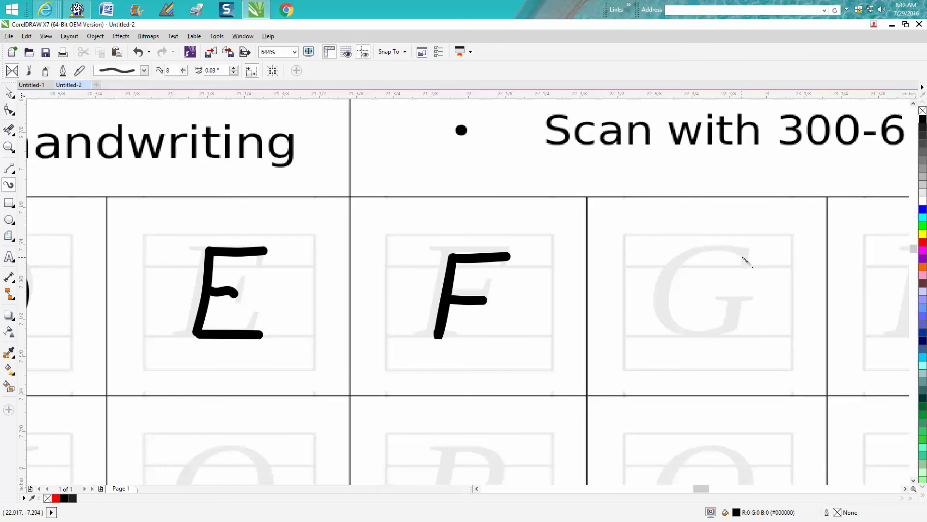
mouse_move(744, 258)
left_mouse_down()
mouse_move(714, 249)
mouse_move(687, 258)
mouse_move(674, 277)
mouse_move(672, 302)
mouse_move(696, 333)
mouse_move(735, 318)
mouse_move(737, 300)
mouse_move(709, 298)
left_mouse_up()
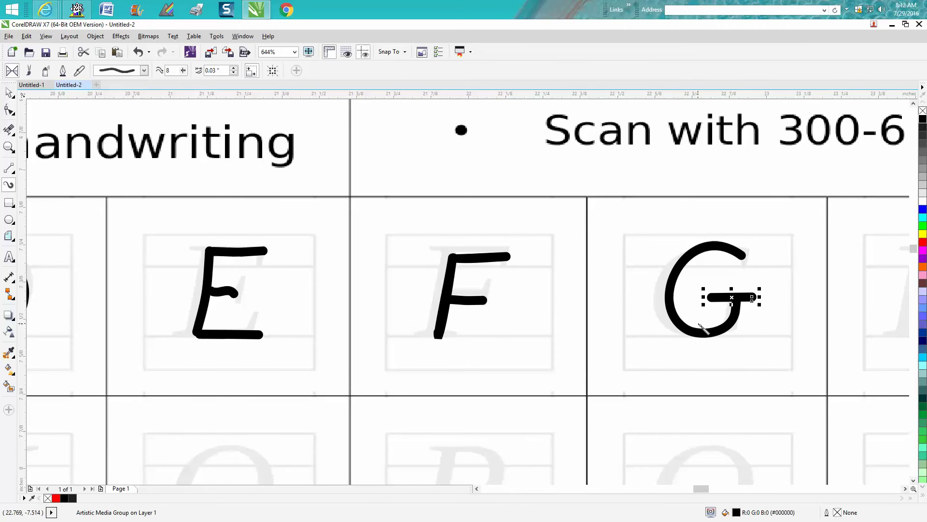
Step: Marquee-select the four G strokes and group them with Ctrl+G
scroll(682, 320, "down", 3)
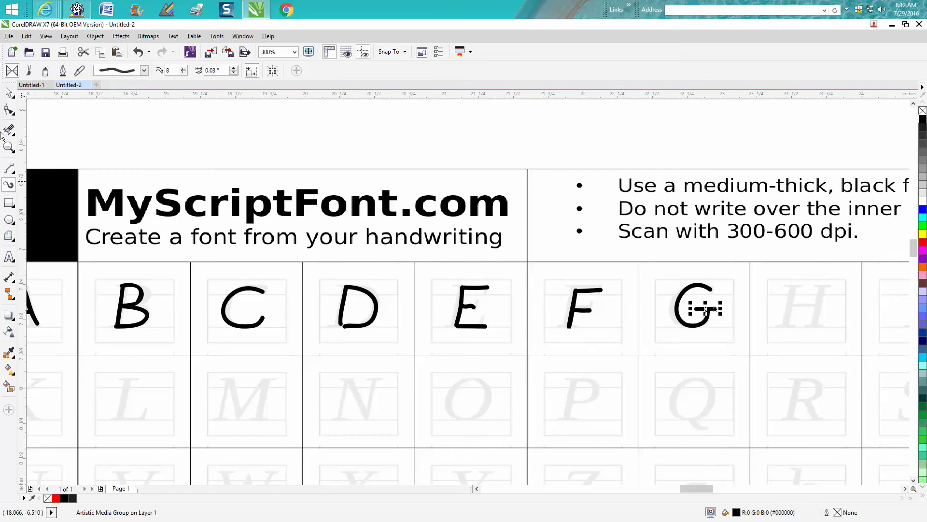
left_click(9, 92)
scroll(646, 160, "down", 2)
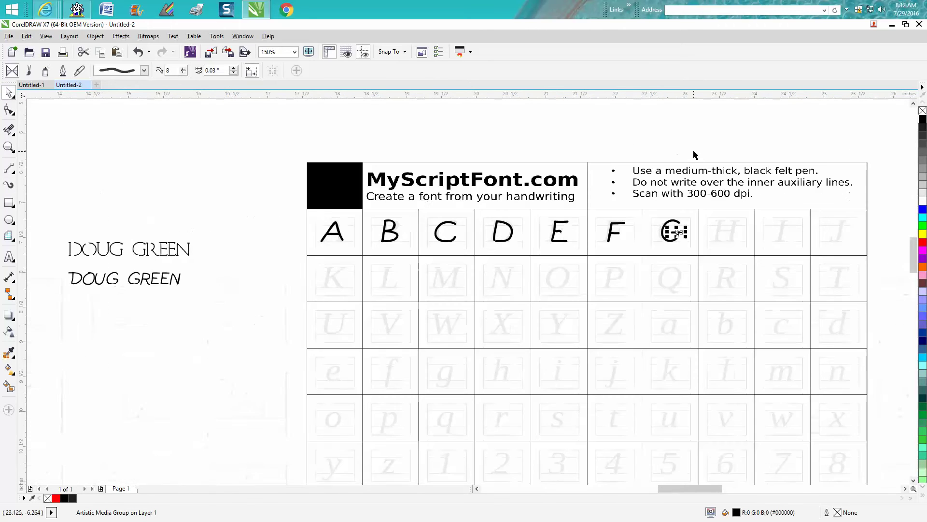
left_click(691, 154)
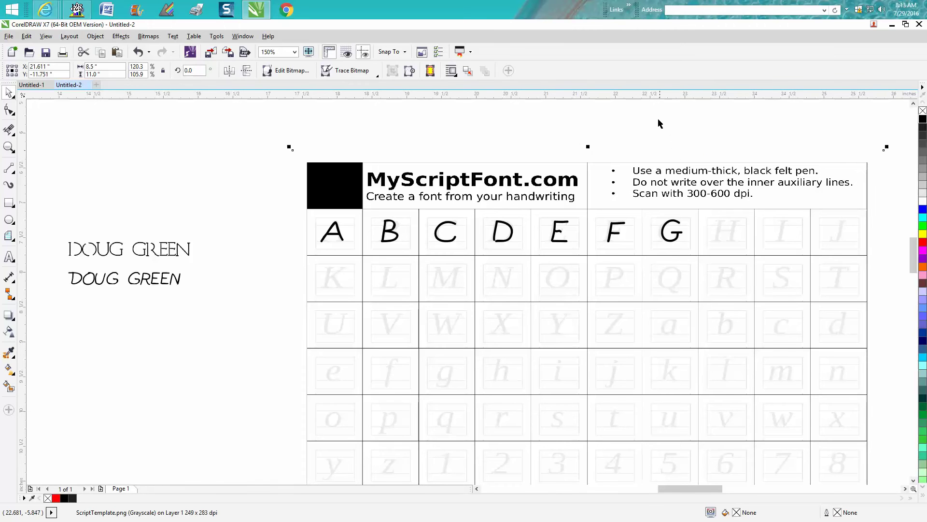
left_click_drag(645, 120, 695, 252)
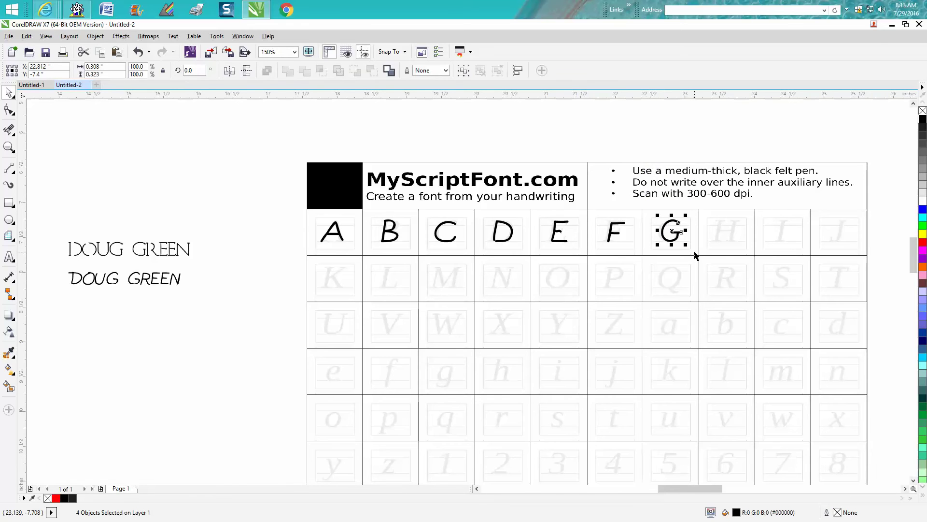
key("ctrl+g")
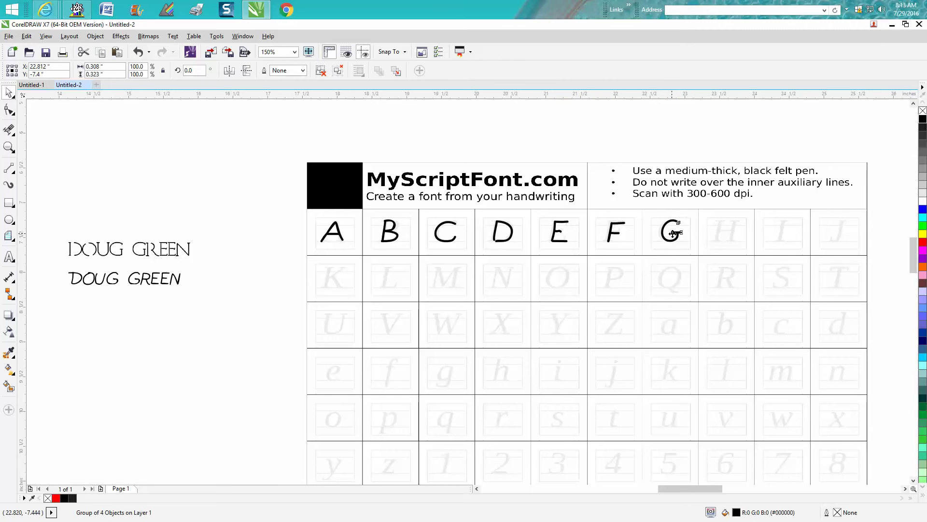
Step: Zoom in closely on the new G
left_click(9, 147)
left_click_drag(646, 210, 747, 263)
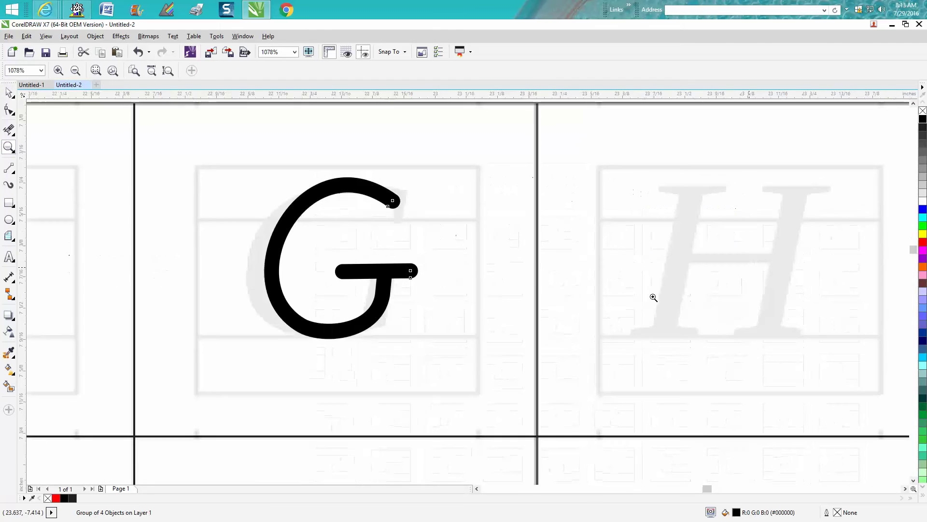
scroll(422, 331, "down", 3)
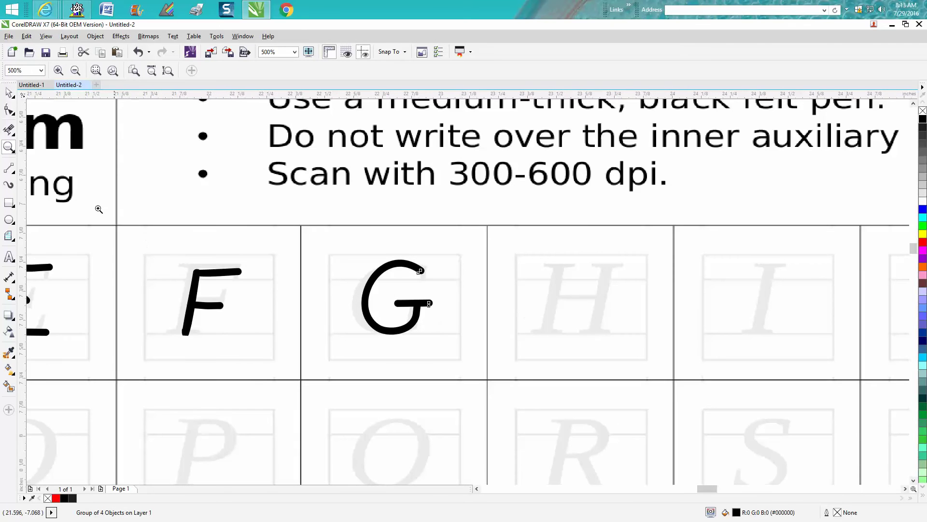
Step: Draw the H's left stem, right stem and crossbar freehand in the empty H cell
left_click(8, 256)
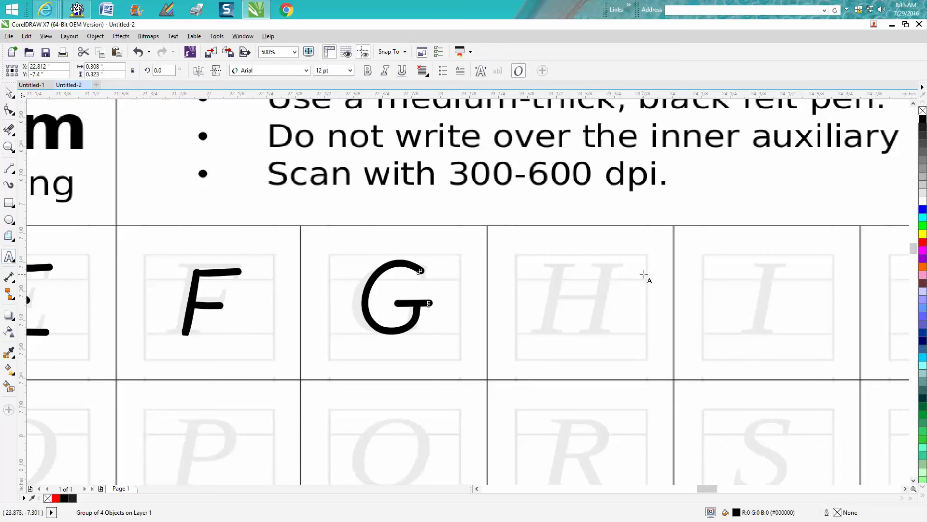
left_click(553, 269)
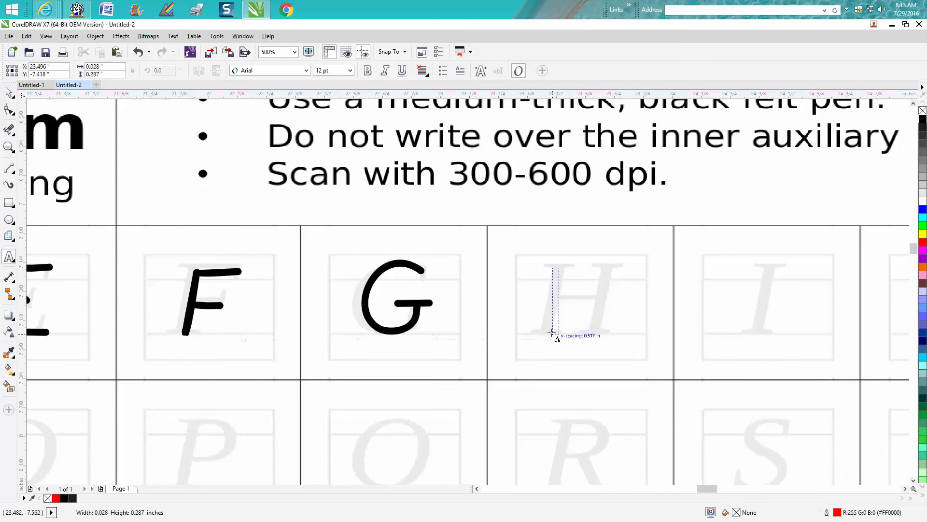
left_click(9, 184)
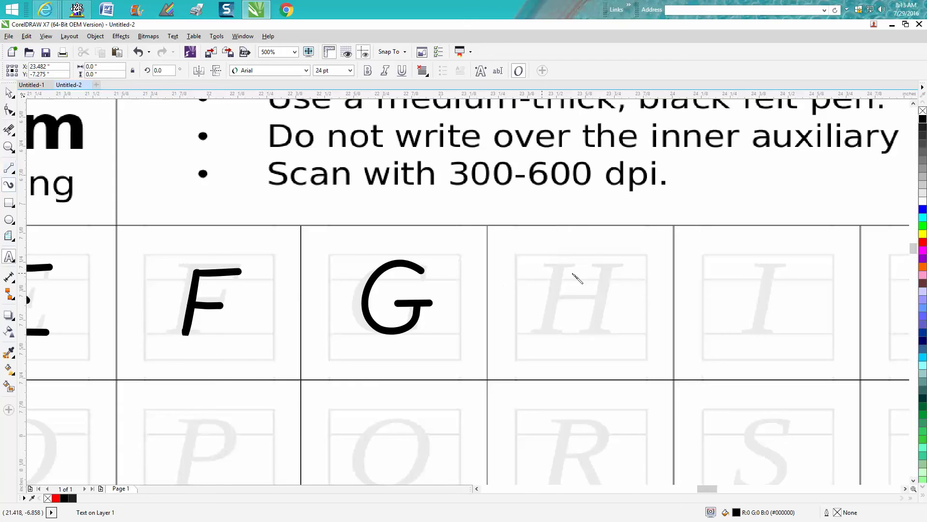
left_click_drag(560, 268, 548, 333)
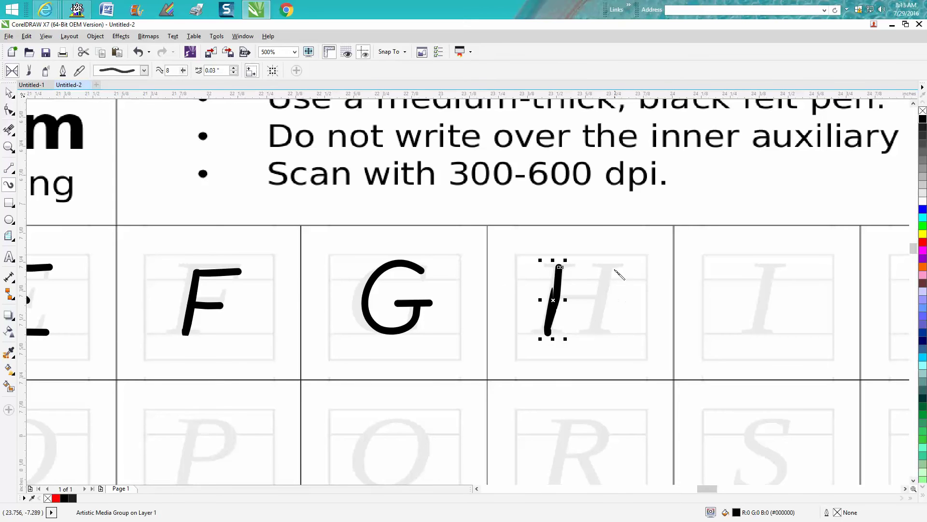
left_click_drag(613, 267, 600, 338)
left_click_drag(607, 299, 556, 299)
Step: Marquee-select all the H strokes and group them with Ctrl+G
left_click(9, 92)
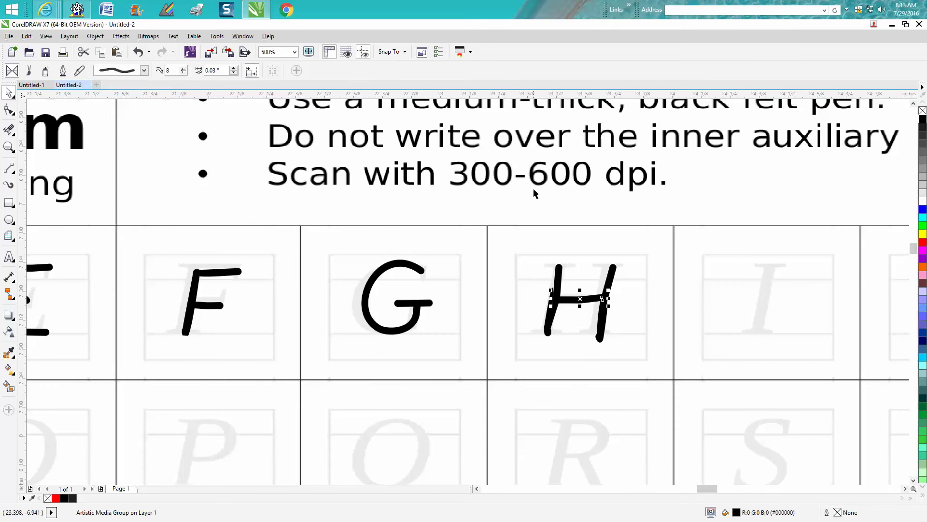
scroll(533, 190, "down", 2)
left_click_drag(532, 104, 587, 281)
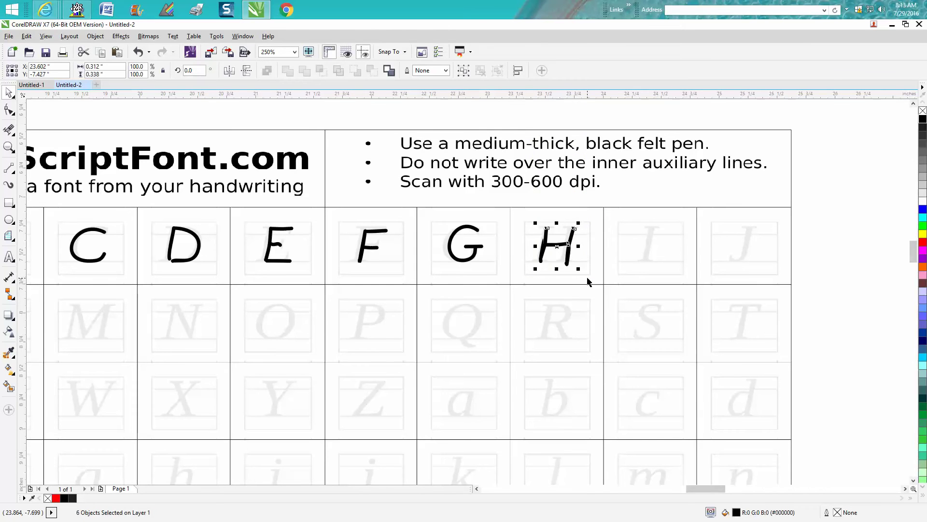
key("ctrl+g")
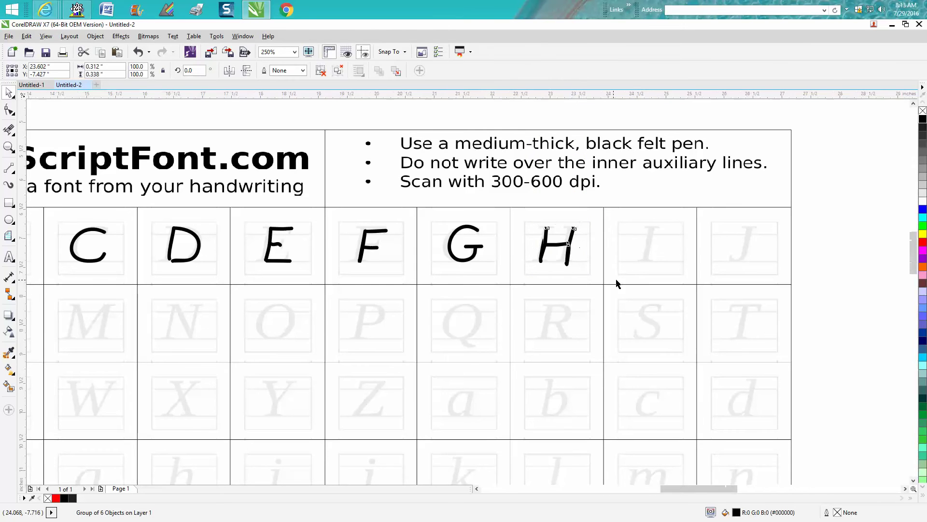
scroll(617, 286, "down", 2)
left_click_drag(249, 281, 610, 284)
left_click(95, 36)
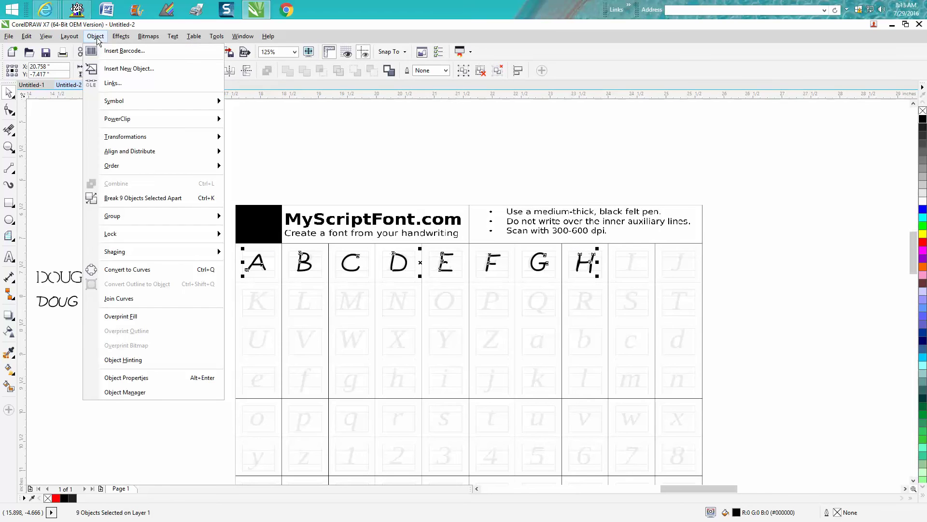
mouse_move(117, 154)
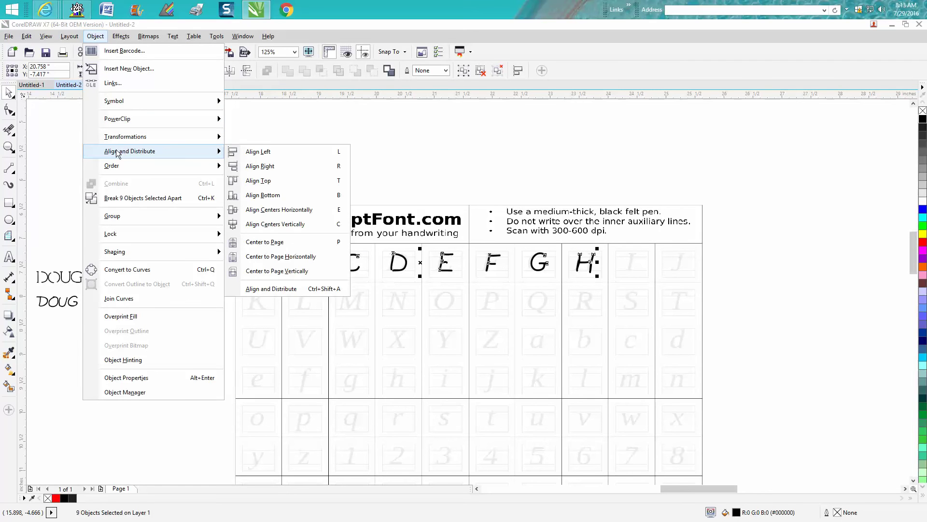
left_click(273, 196)
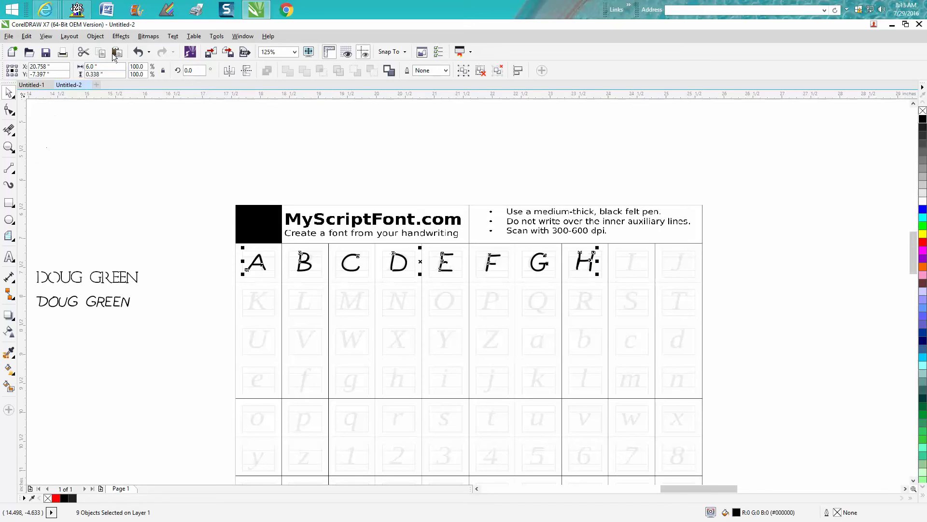
left_click(138, 55)
left_click(239, 230)
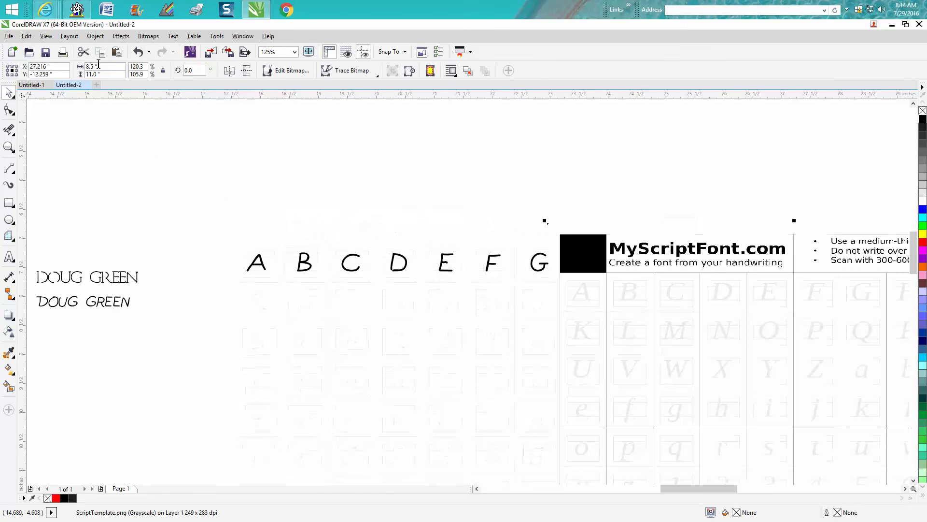
left_click(138, 52)
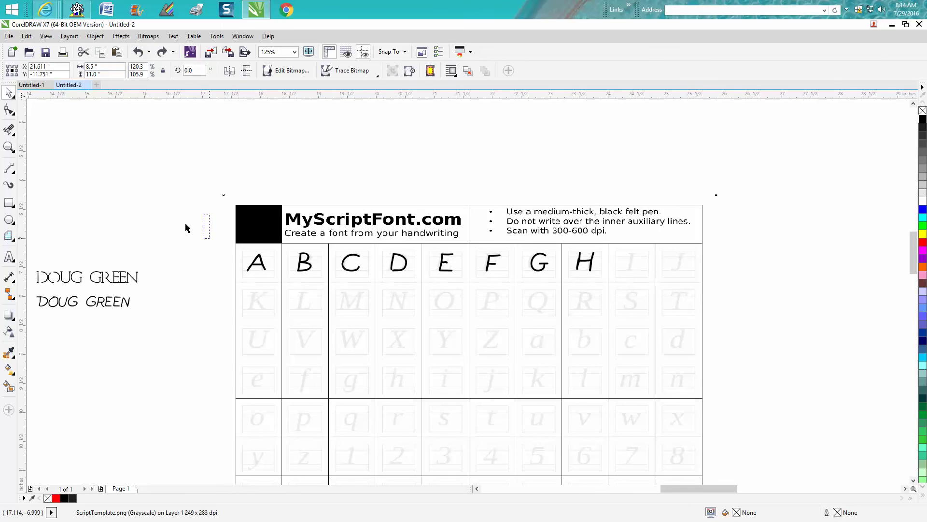
left_click(9, 147)
left_click_drag(193, 224, 616, 313)
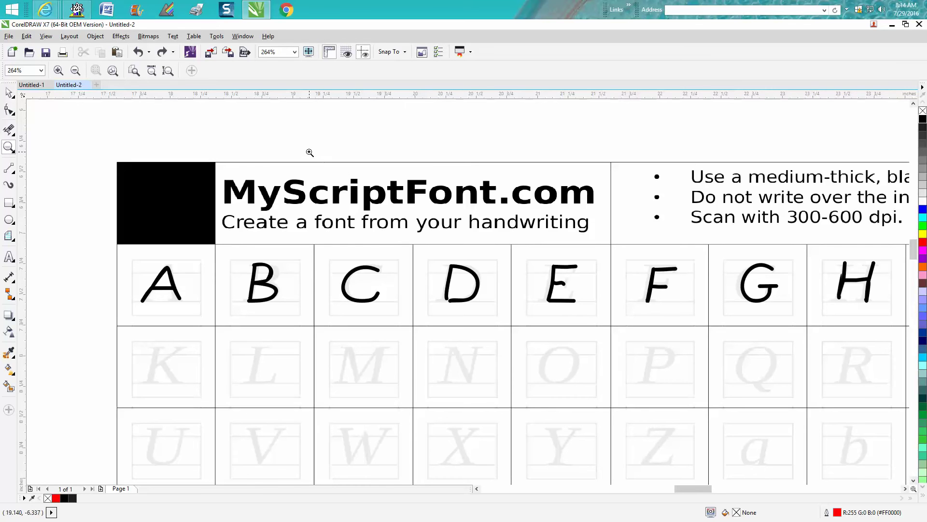
scroll(310, 152, "down", 5)
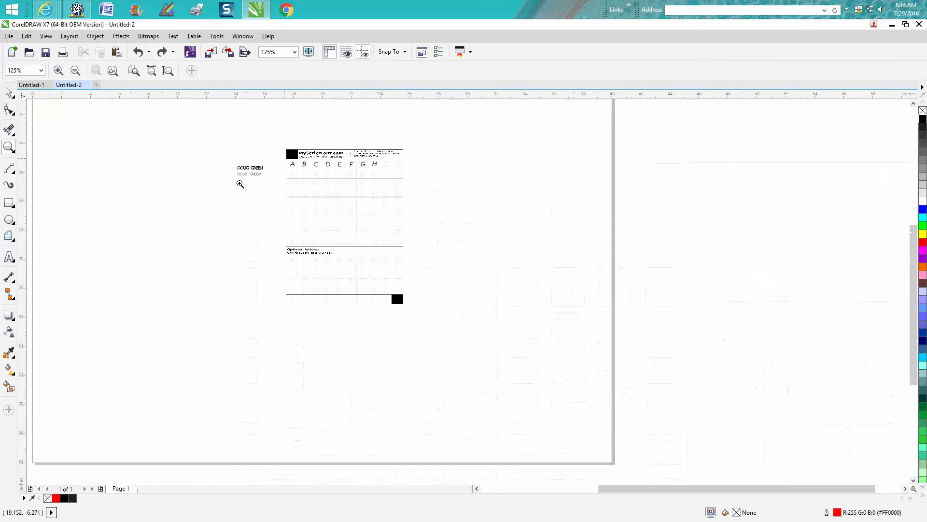
left_click(8, 92)
left_click_drag(215, 145, 286, 190)
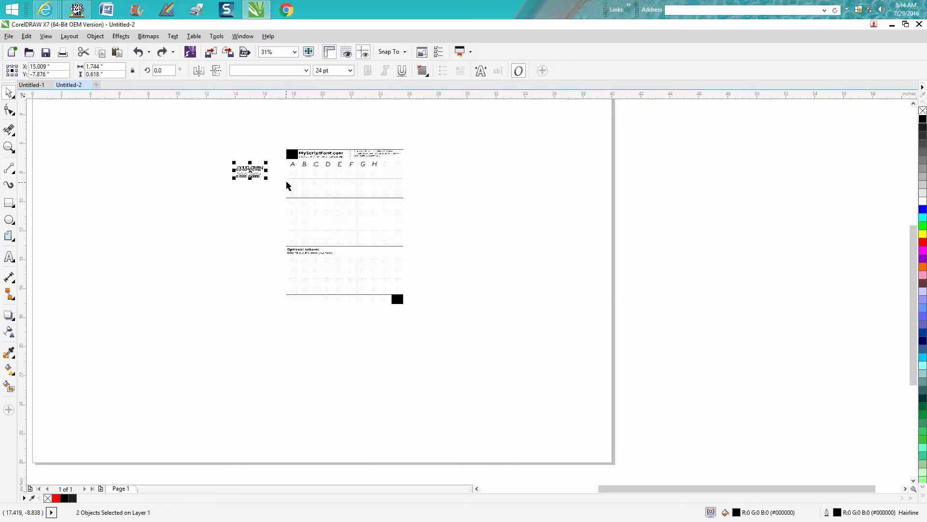
key("Delete")
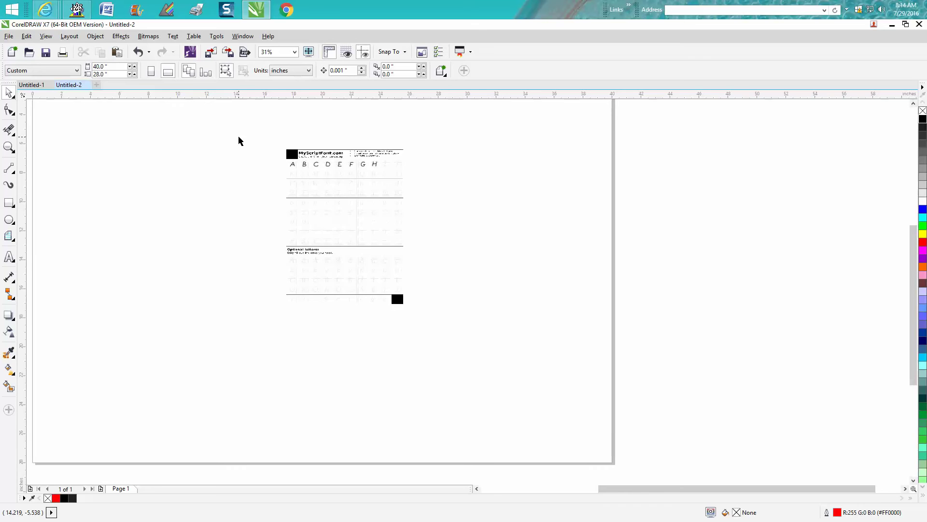
scroll(238, 135, "up", 2)
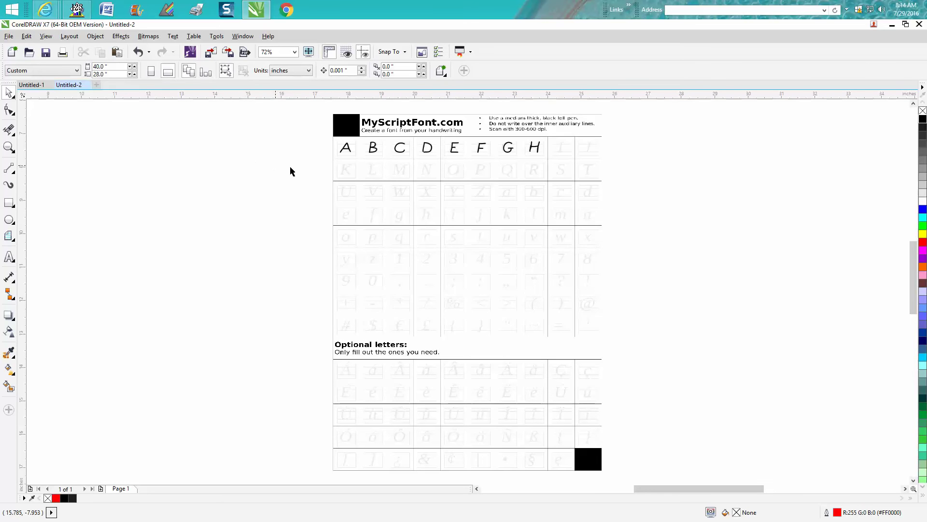
scroll(406, 209, "down", 2)
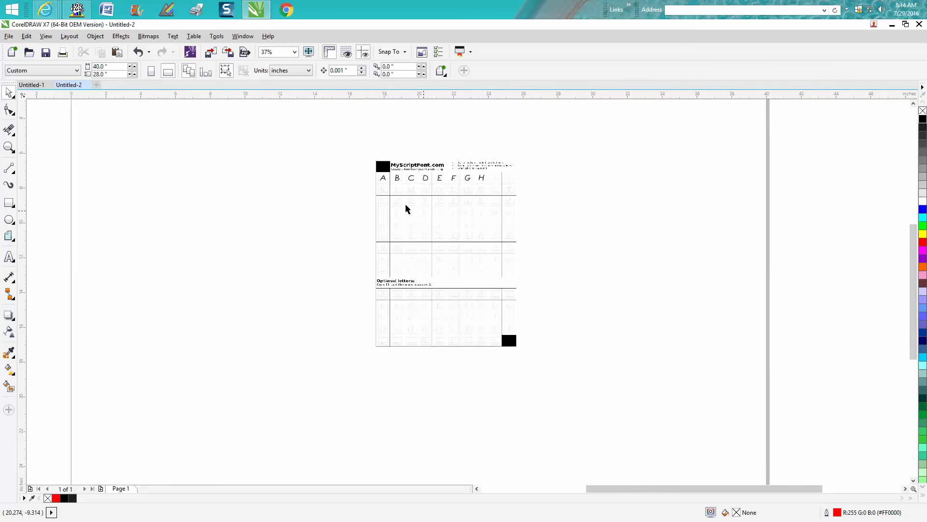
left_click(8, 36)
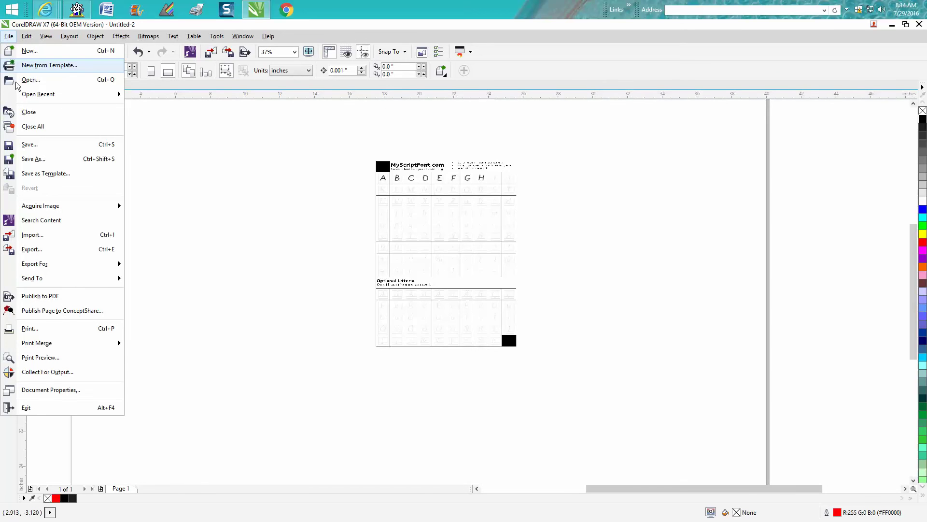
Step: Export the page as Untitled-2 PNG in Black and White, 8.5 × 11.0 in at 300 dpi
left_click(34, 250)
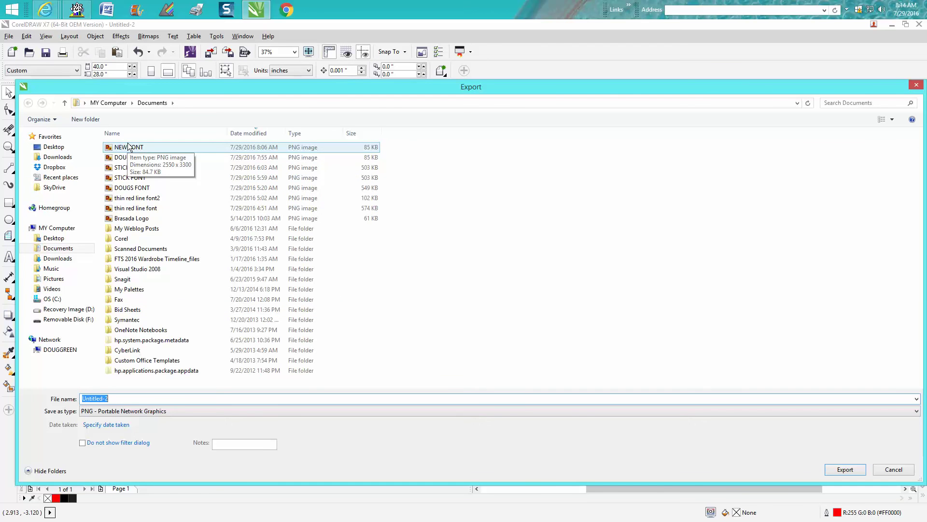
left_click(848, 467)
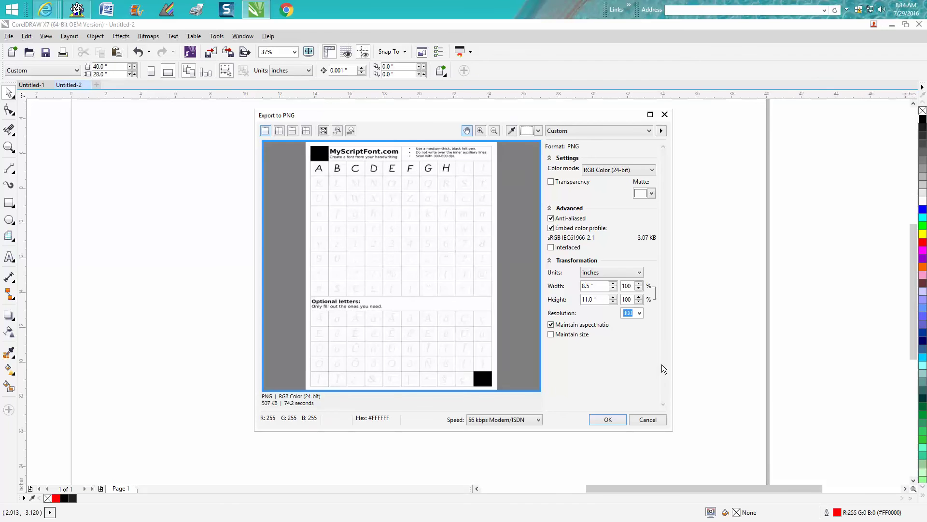
left_click(652, 170)
left_click(618, 178)
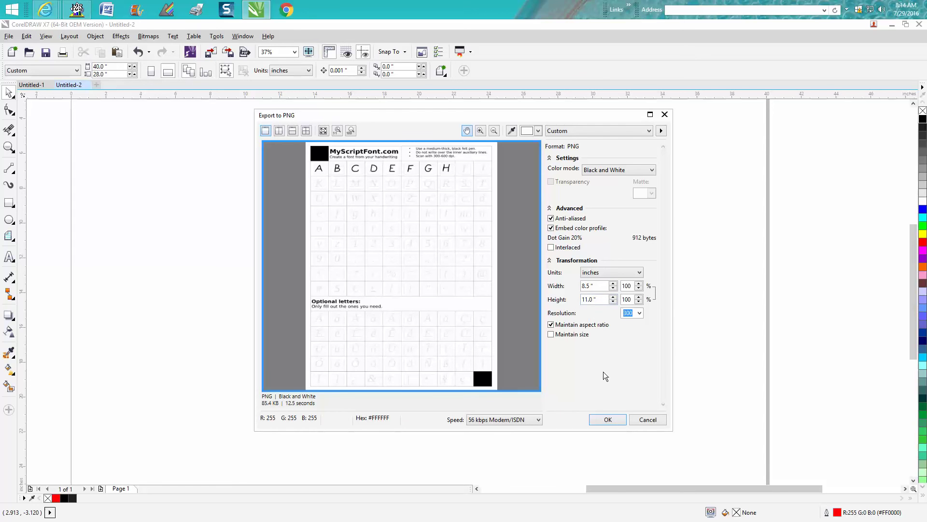
left_click(608, 420)
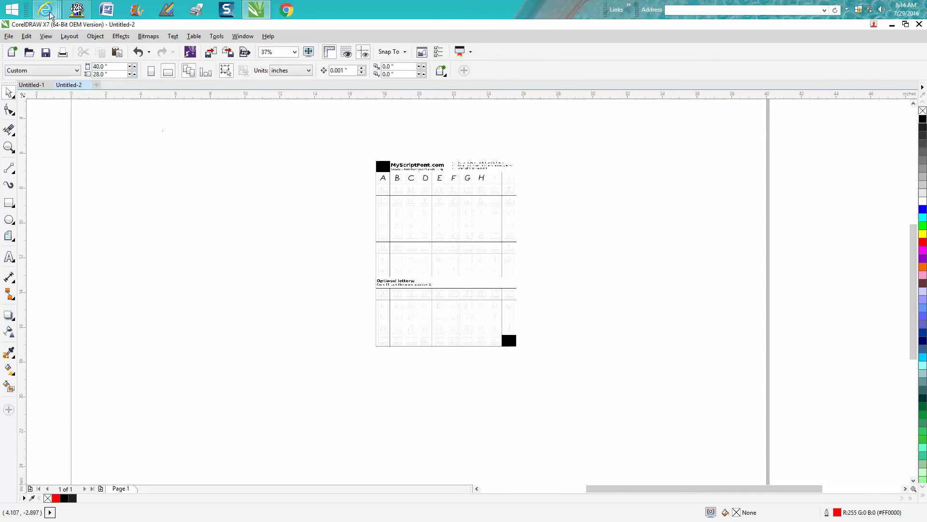
Step: On the MyScriptFont page, attach the exported Untitled-2 image as the upload file
mouse_move(45, 10)
left_click(256, 44)
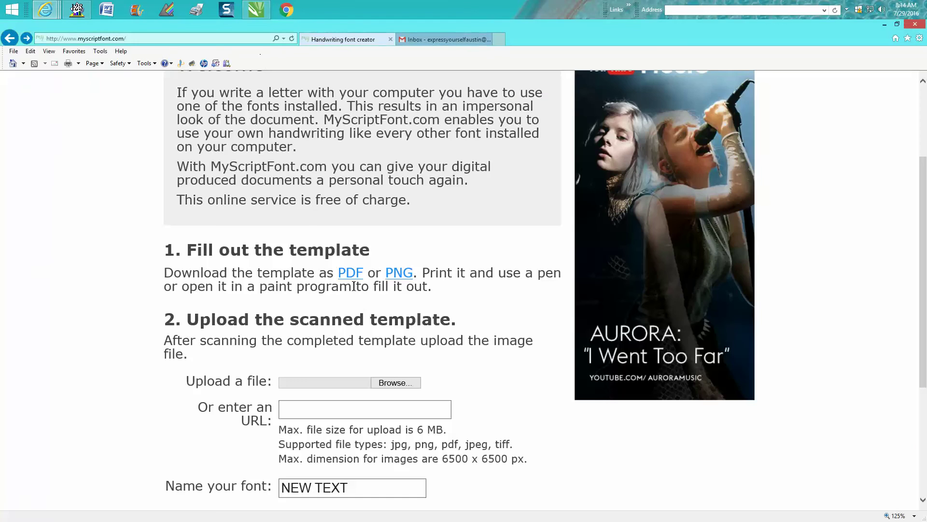
left_click(393, 381)
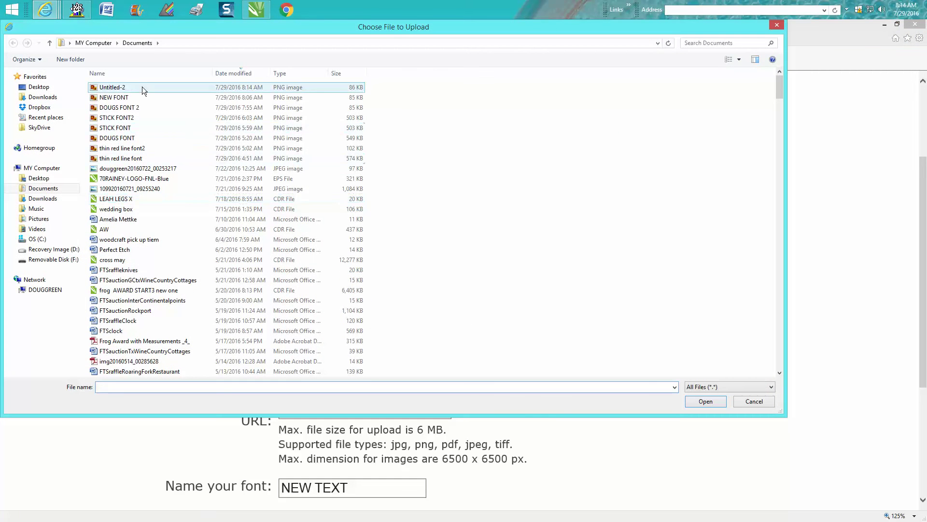
left_click(121, 90)
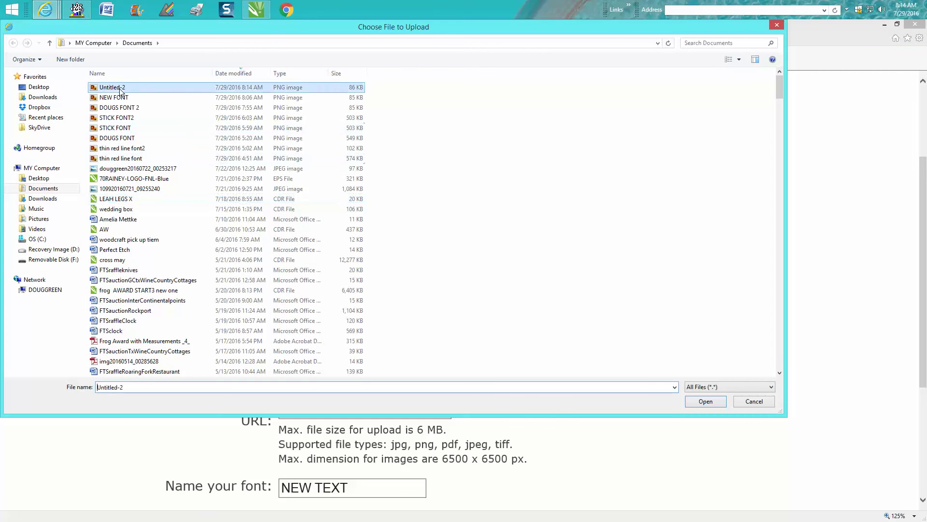
left_click(704, 401)
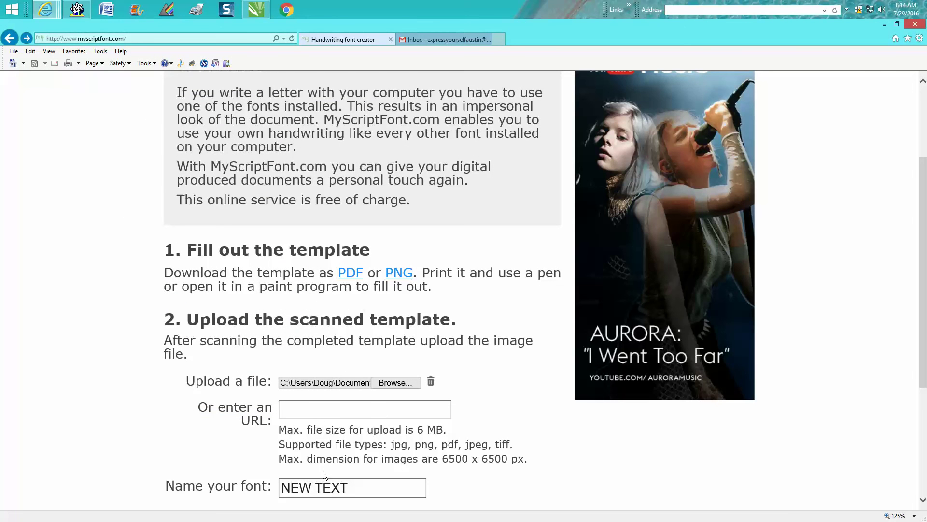
Step: Name the font NEW TEXT DOUG and start converting the template
left_click(352, 488)
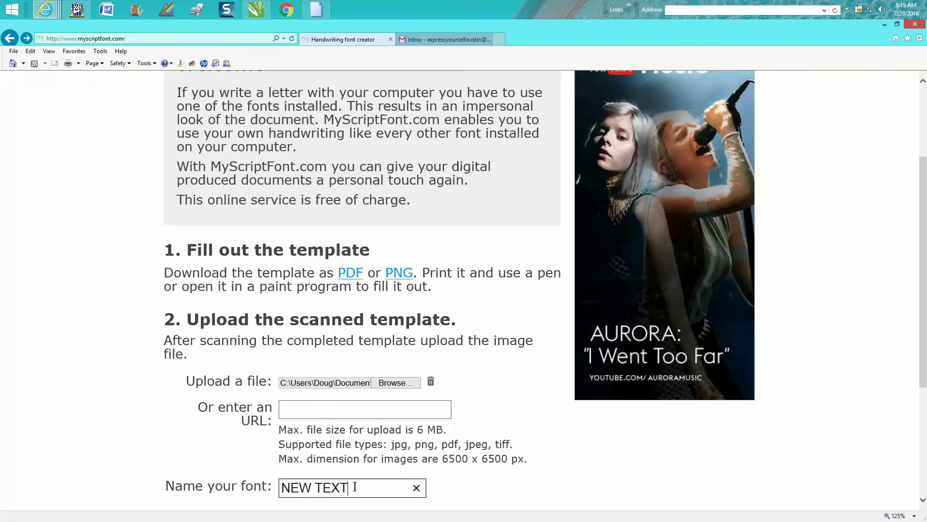
type("DOUG")
scroll(483, 483, "down", 3)
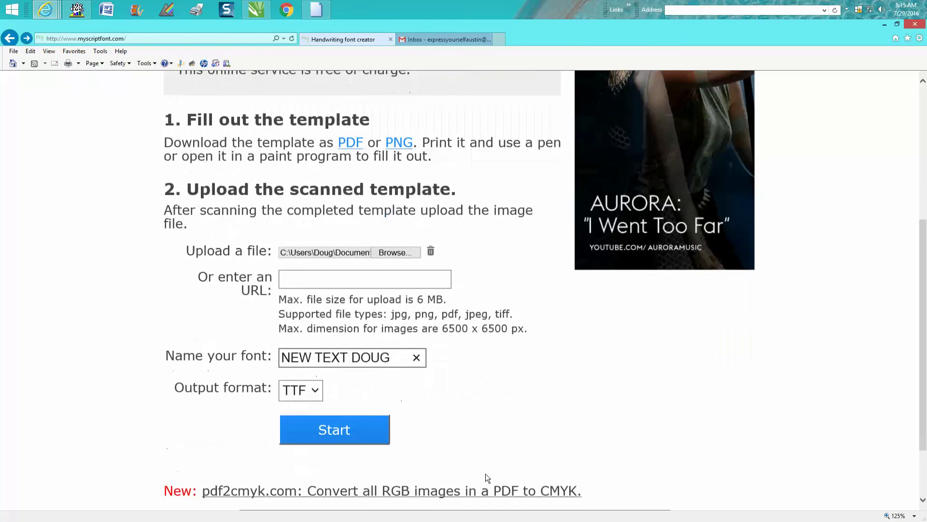
left_click(340, 431)
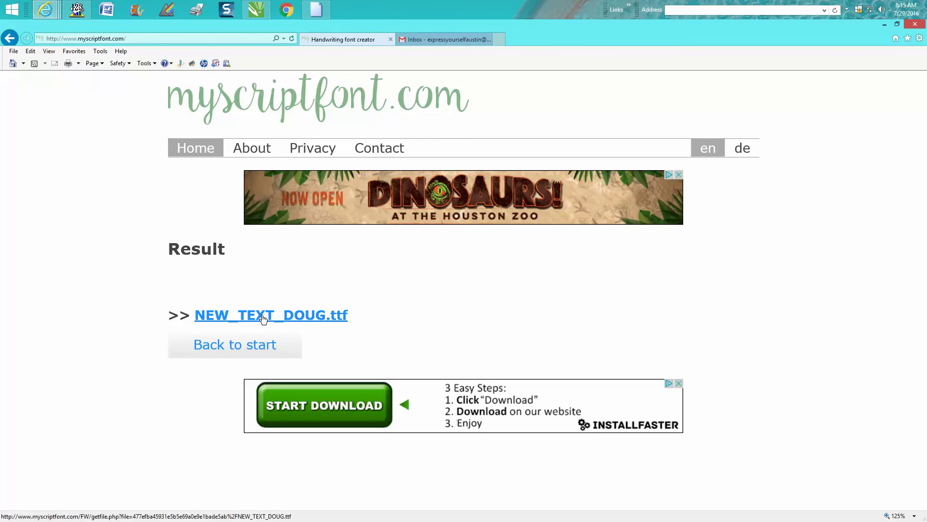
Step: Download NEW_TEXT_DOUG.ttf and open it in the Windows font viewer
left_click(264, 315)
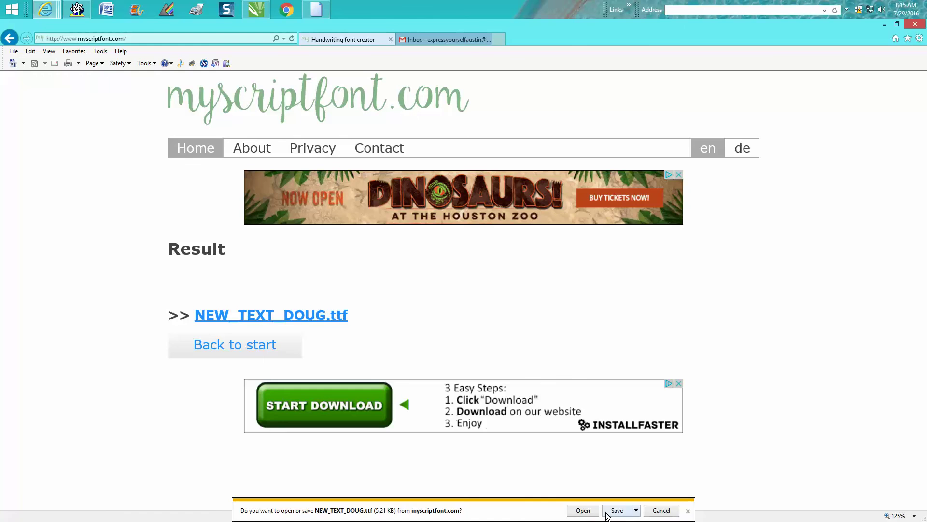
left_click(583, 510)
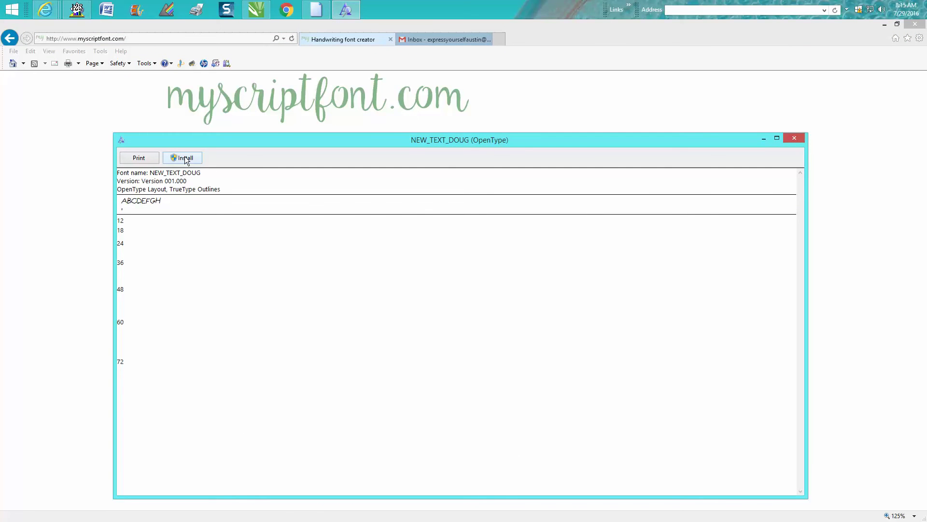
Step: Install NEW_TEXT_DOUG, close the font viewer and Notepad, and return to CorelDRAW
left_click(185, 158)
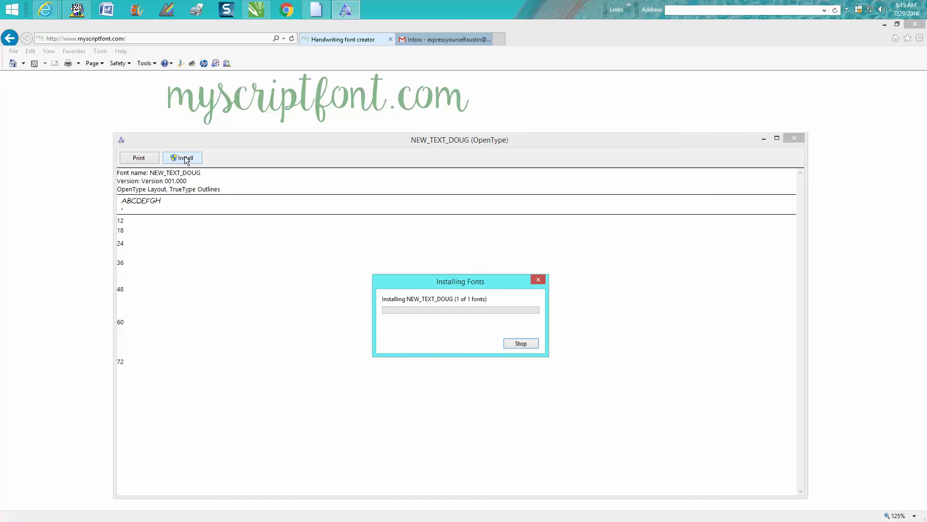
left_click(796, 139)
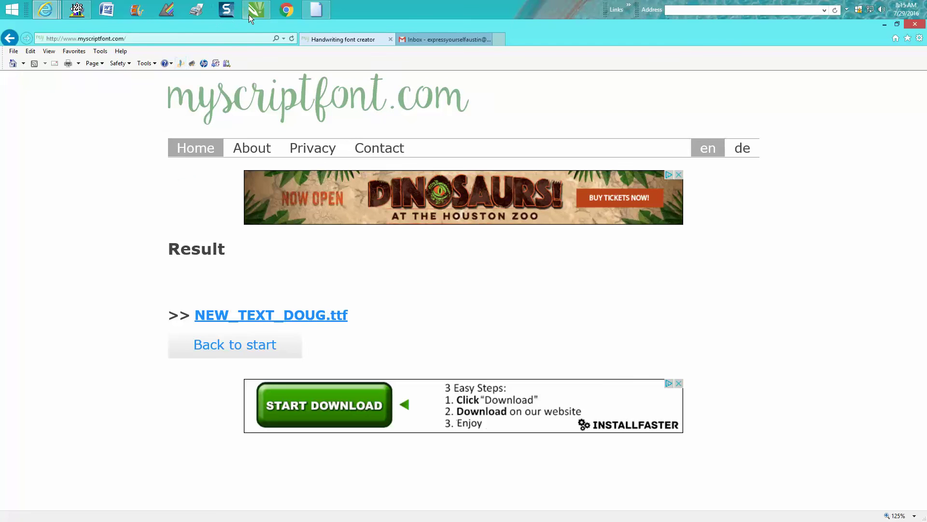
right_click(315, 10)
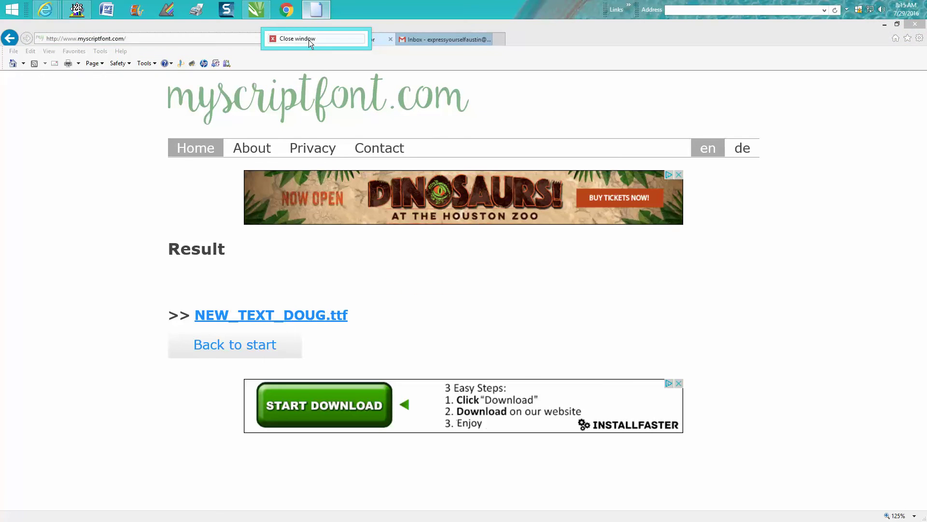
left_click(308, 40)
left_click(268, 12)
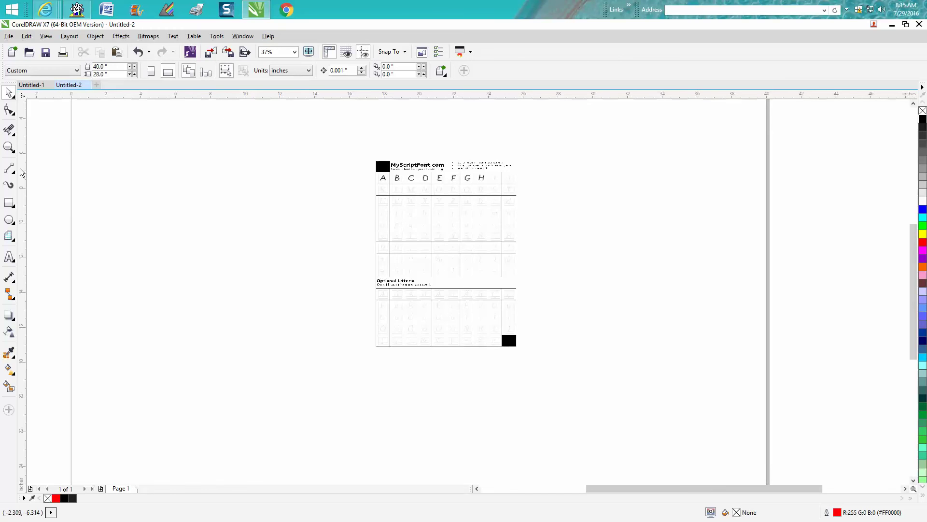
Step: Add an ABCDEF text line left of the template and enlarge it to about 104 pt
left_click(9, 257)
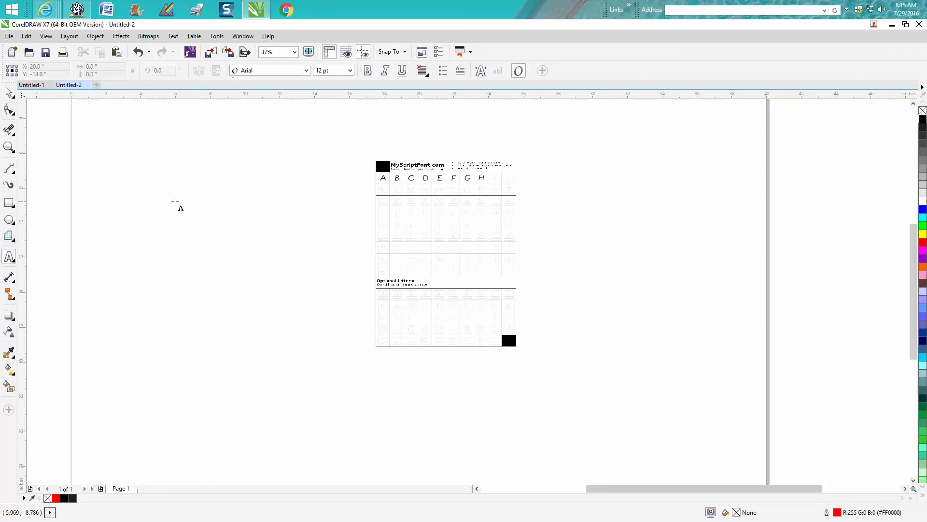
left_click(175, 201)
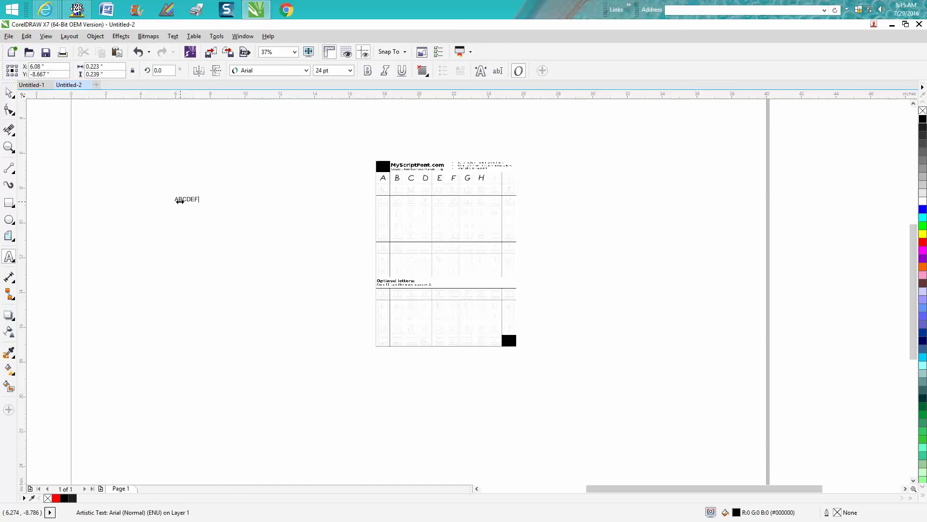
left_click_drag(198, 204, 276, 246)
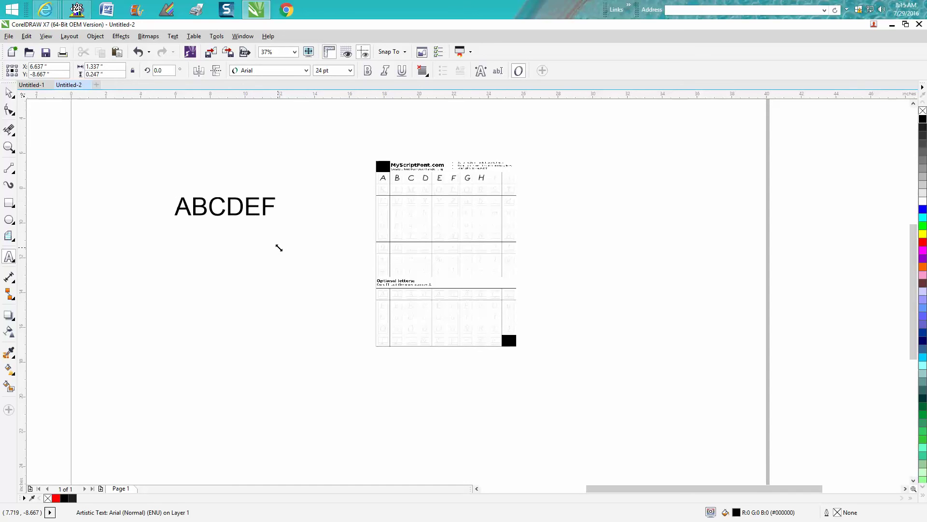
left_click(10, 92)
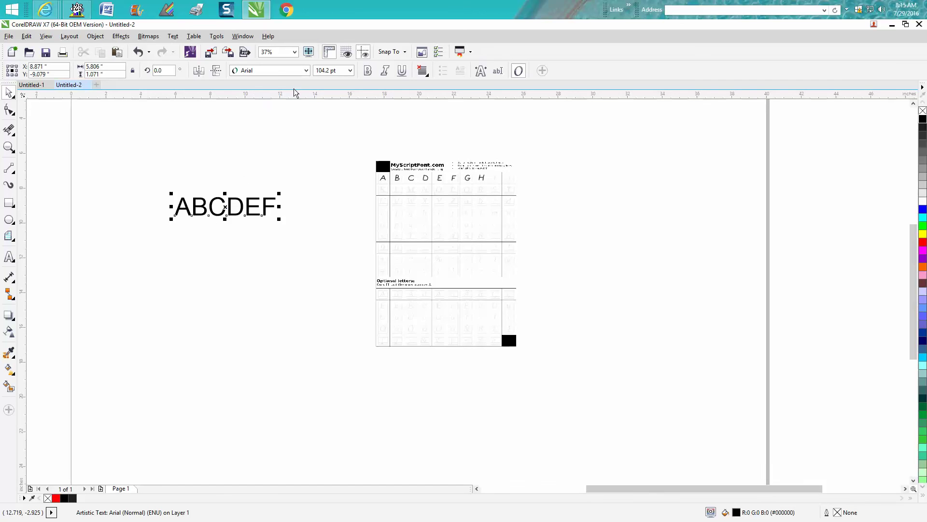
Step: Set the ABCDEF text in the NEW_TEXT_DOUG font
left_click(286, 71)
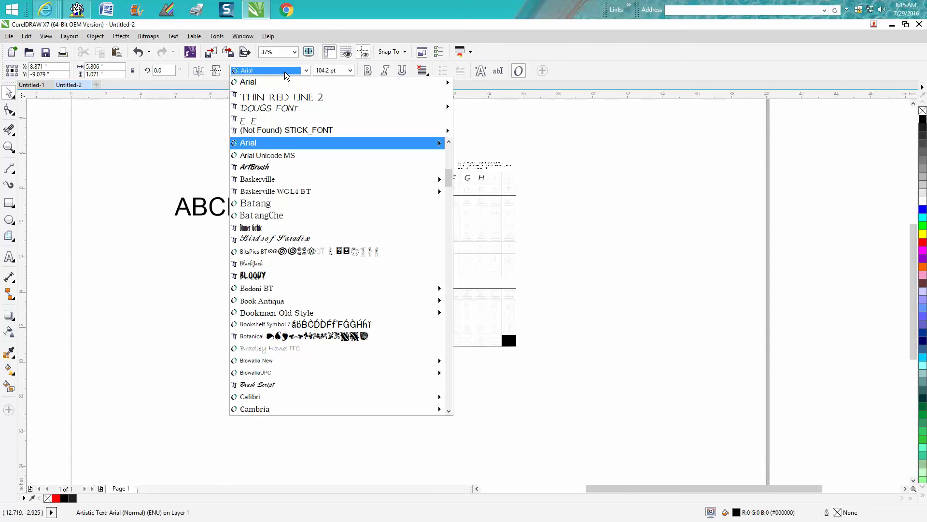
type("N")
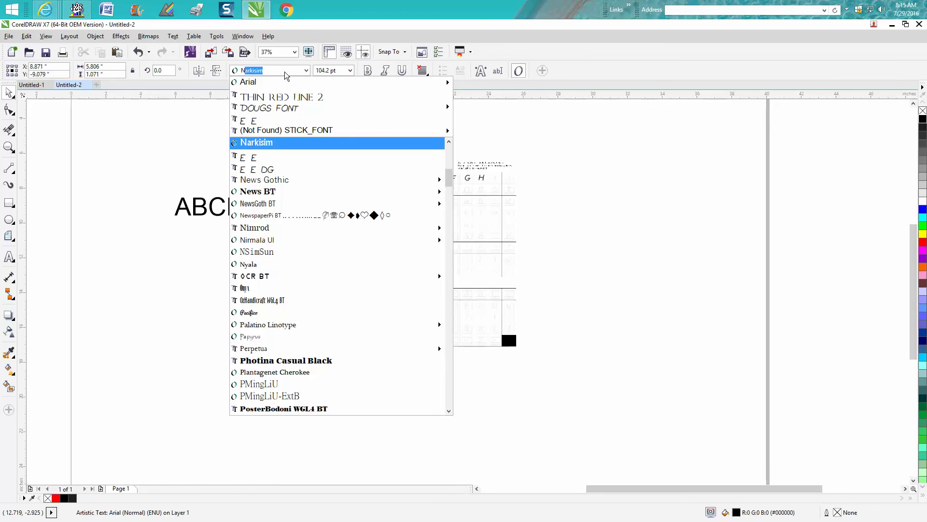
type("EW_TEXT")
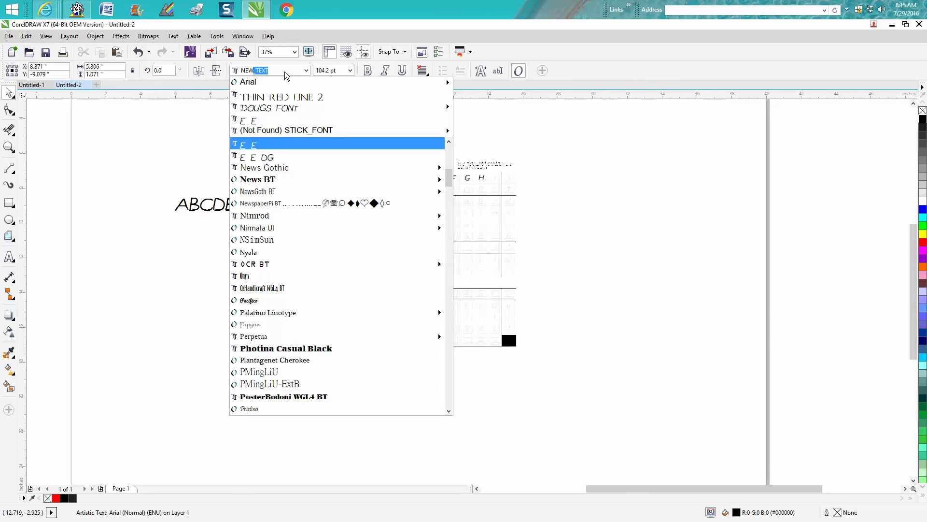
scroll(285, 236, "down", 2)
mouse_move(284, 240)
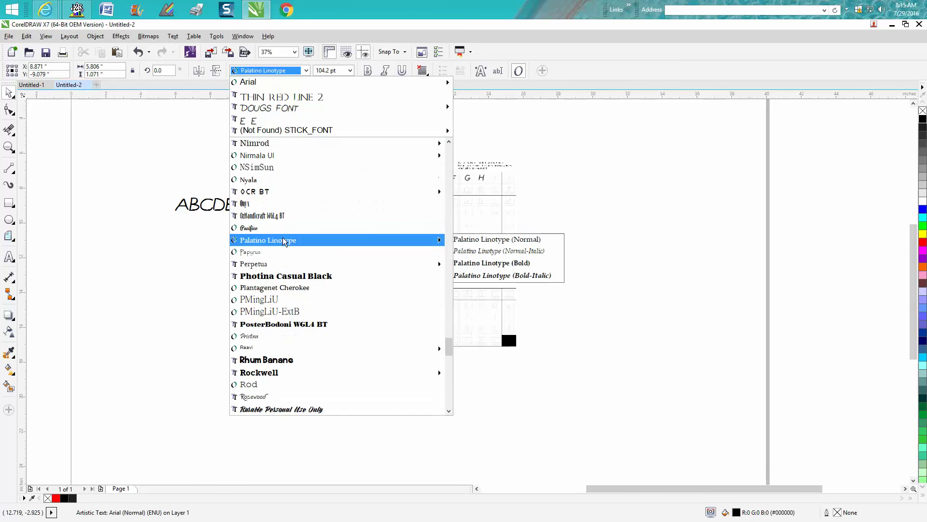
scroll(284, 242, "up", 3)
mouse_move(272, 204)
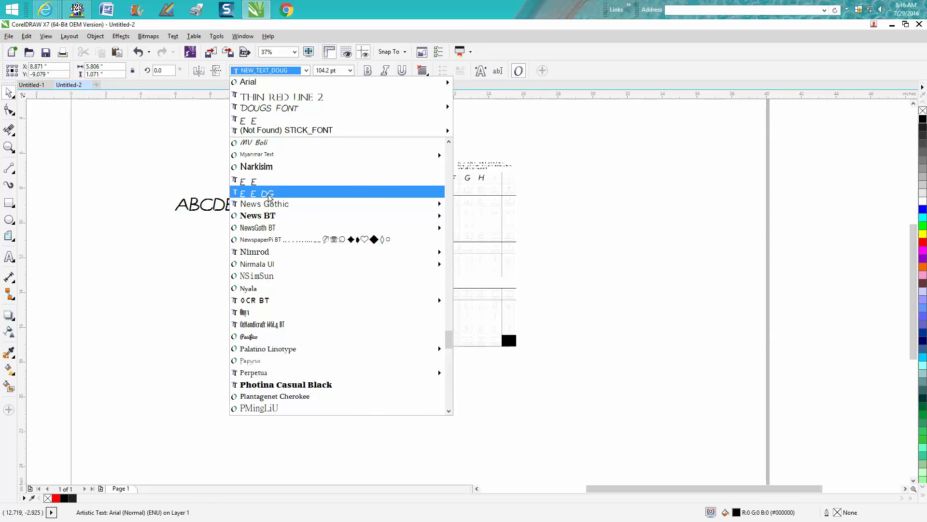
left_click(269, 193)
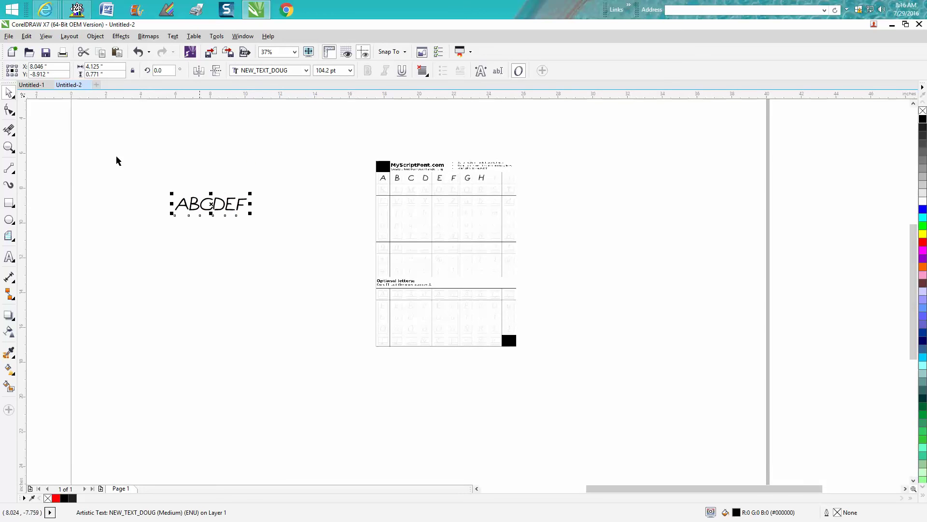
left_click(8, 147)
left_click_drag(221, 224, 285, 235)
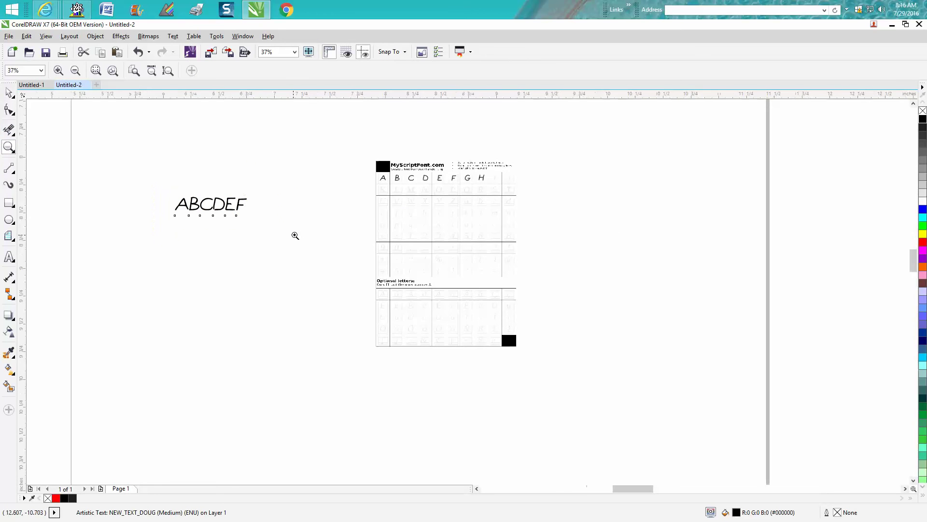
scroll(335, 255, "down", 3)
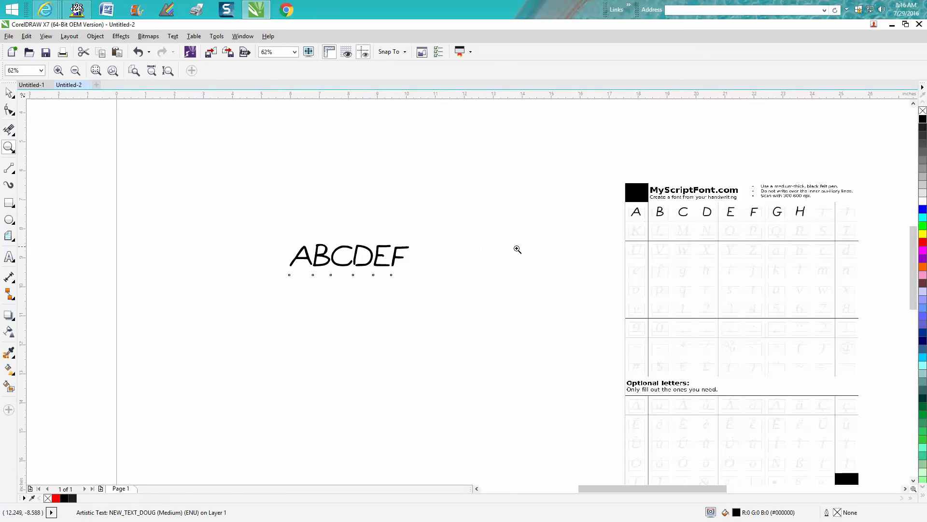
left_click_drag(688, 199, 769, 250)
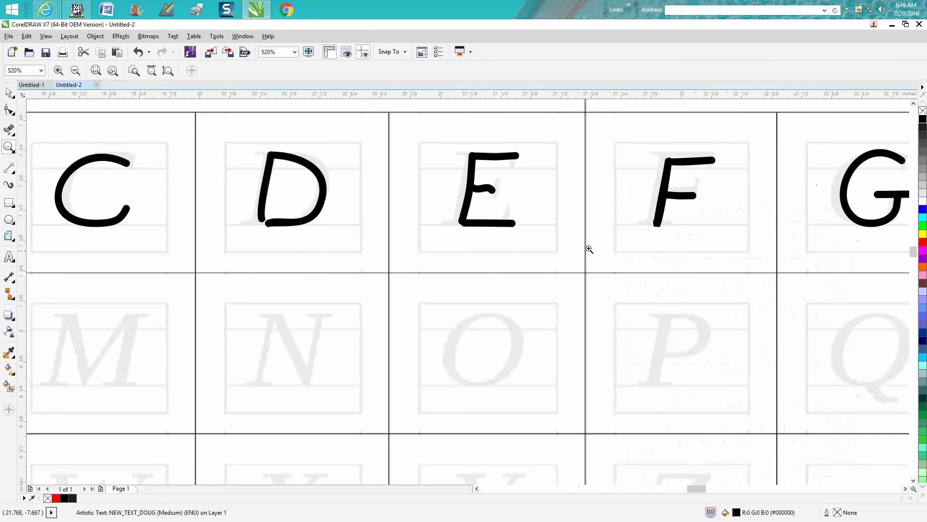
scroll(509, 240, "down", 2)
scroll(250, 250, "down", 2)
scroll(251, 248, "down", 3)
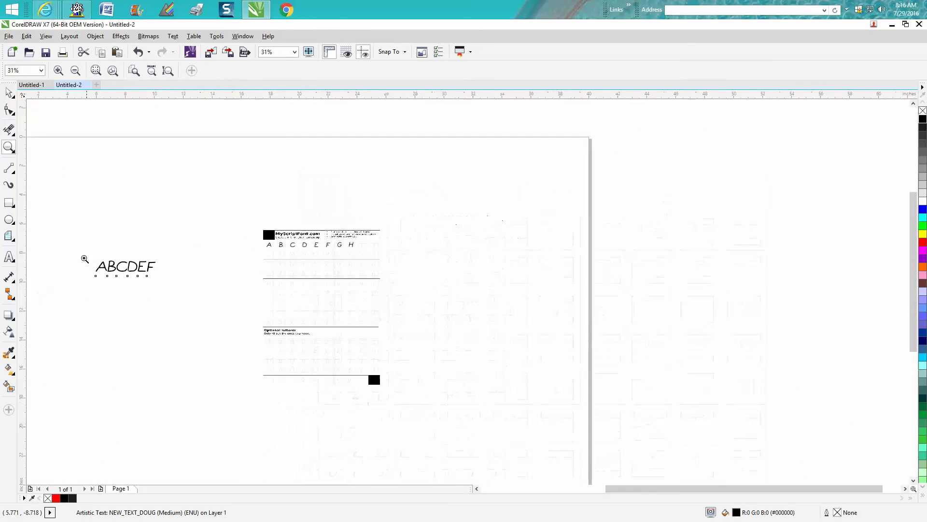
left_click_drag(77, 249, 193, 289)
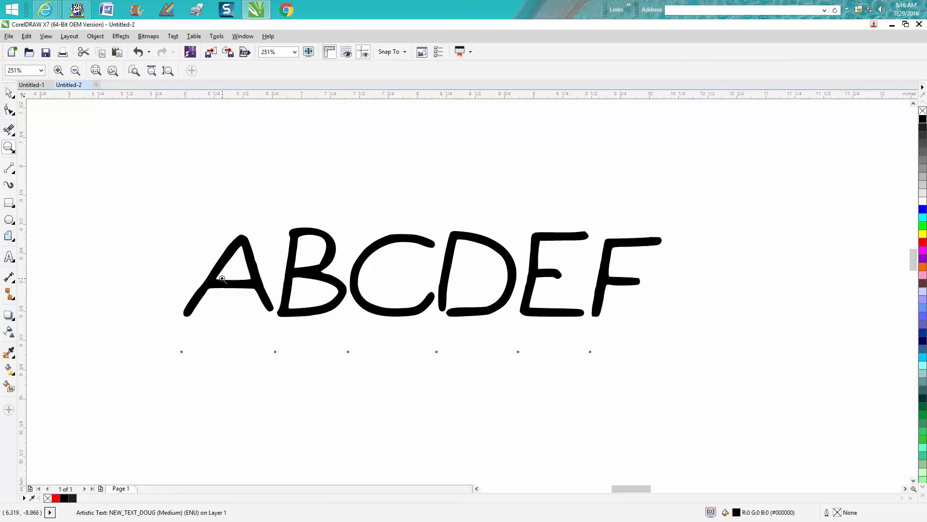
scroll(205, 203, "down", 2)
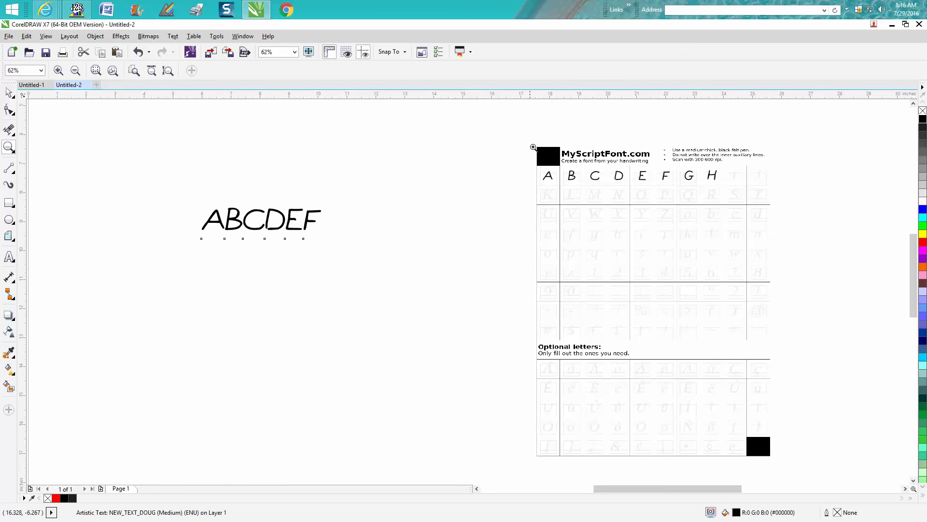
left_click_drag(537, 148, 620, 206)
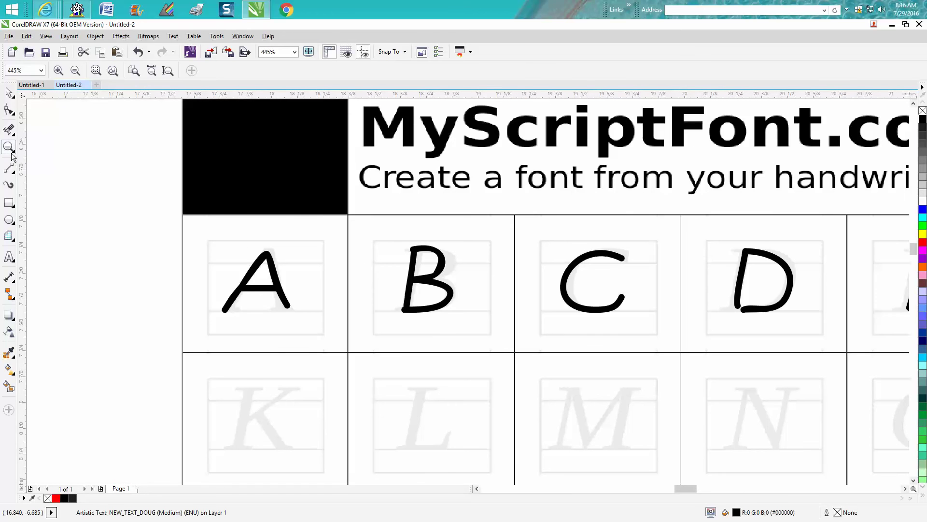
left_click(11, 184)
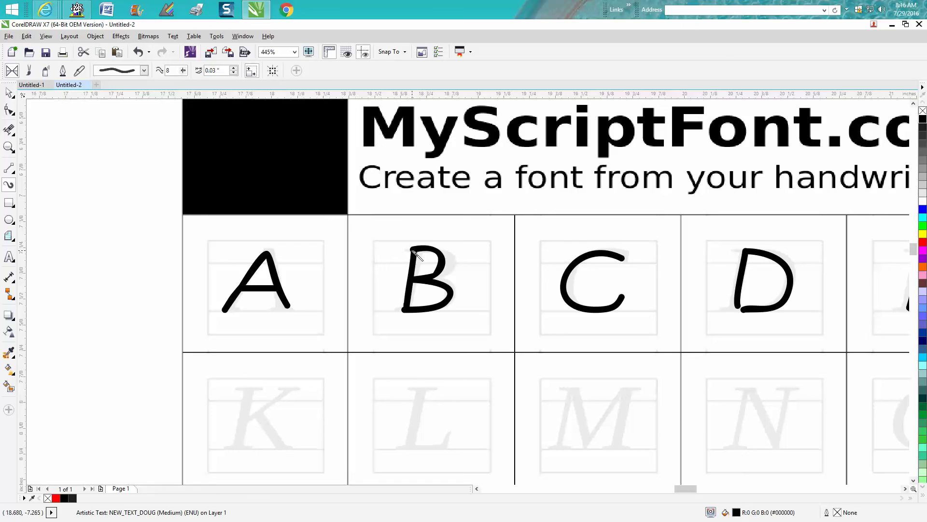
mouse_move(414, 255)
left_mouse_down()
mouse_move(398, 263)
mouse_move(389, 239)
left_mouse_up()
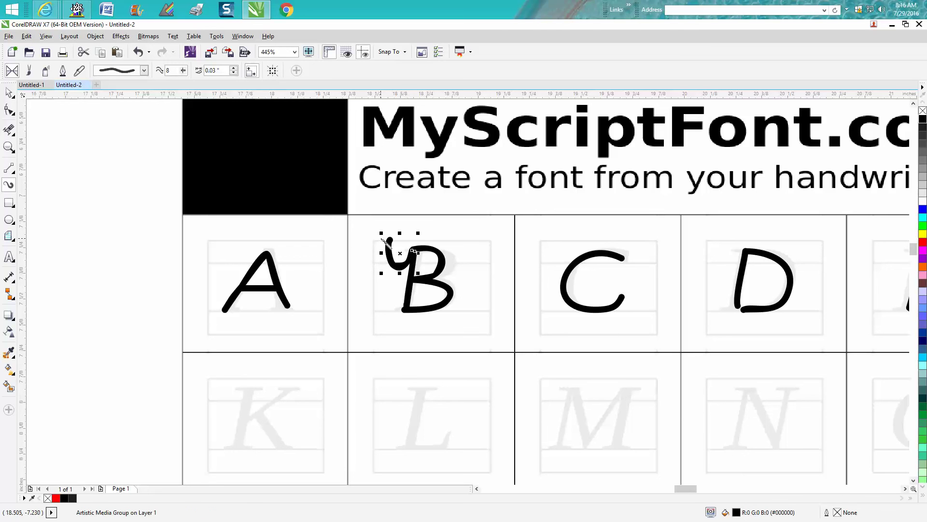
key("Delete")
scroll(399, 248, "down", 2)
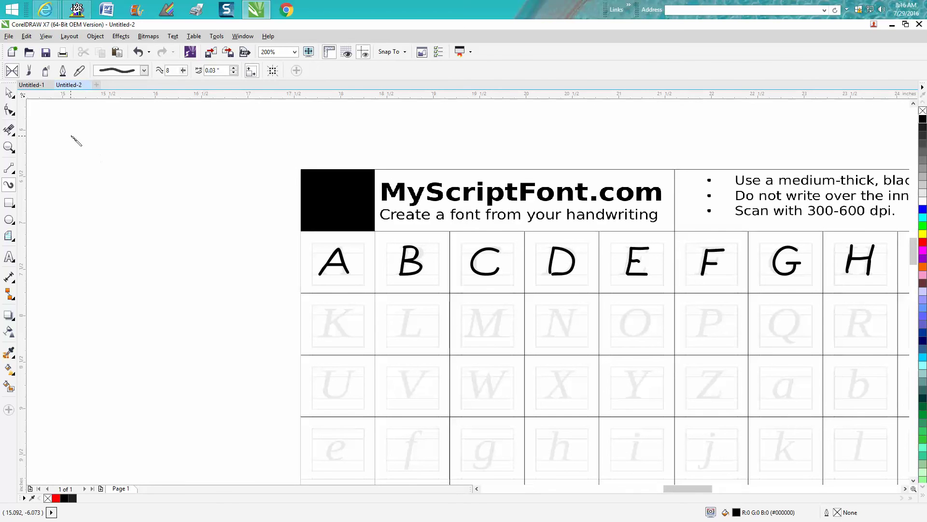
scroll(201, 208, "down", 2)
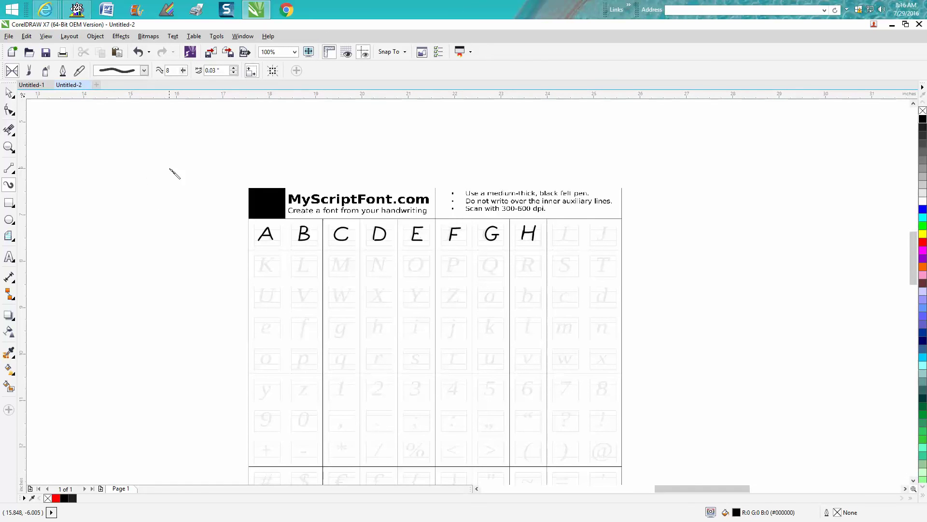
left_click(8, 148)
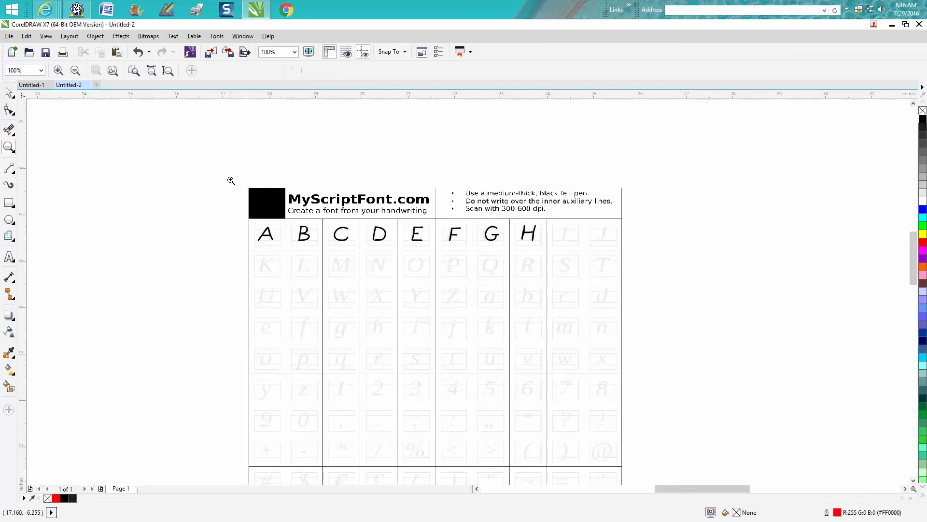
left_click_drag(230, 180, 635, 267)
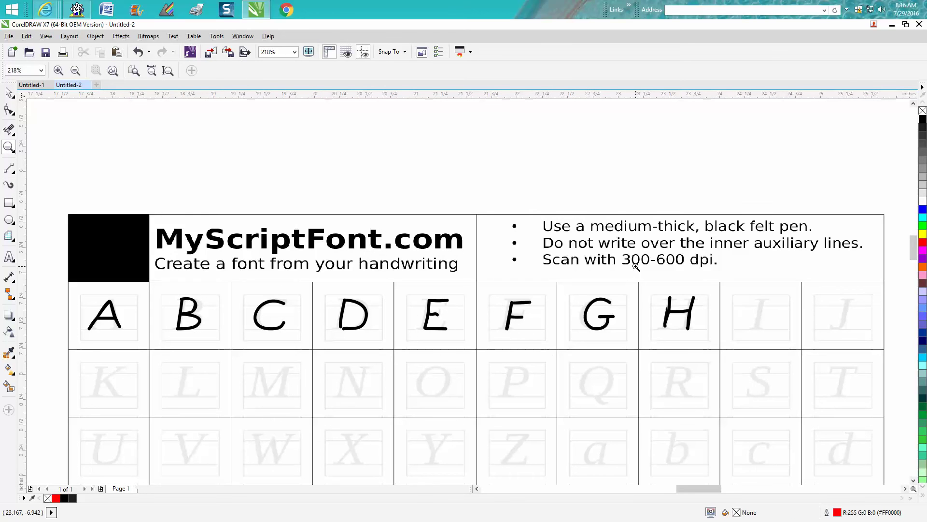